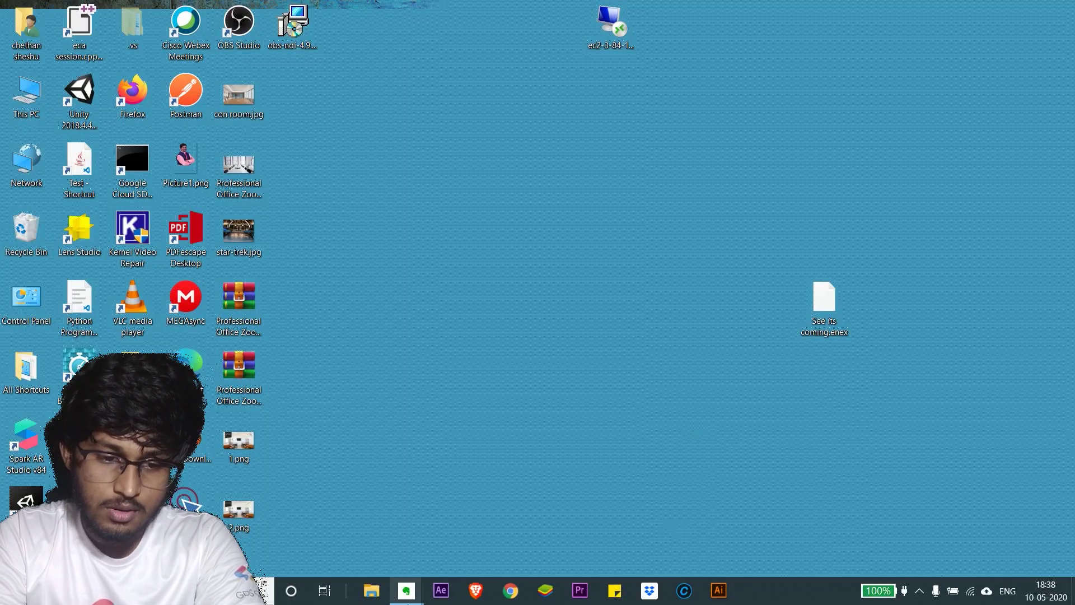
# - Paste the opening help question and the next four paragraphs into the blank Evernote note
pyautogui.moveTo(409, 602)
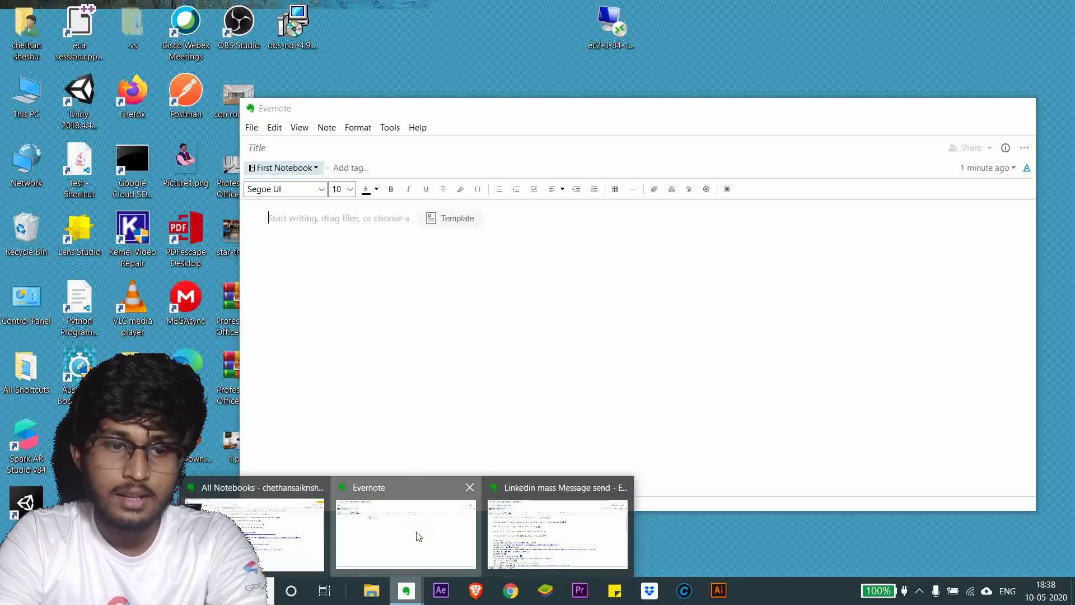
pyautogui.click(416, 547)
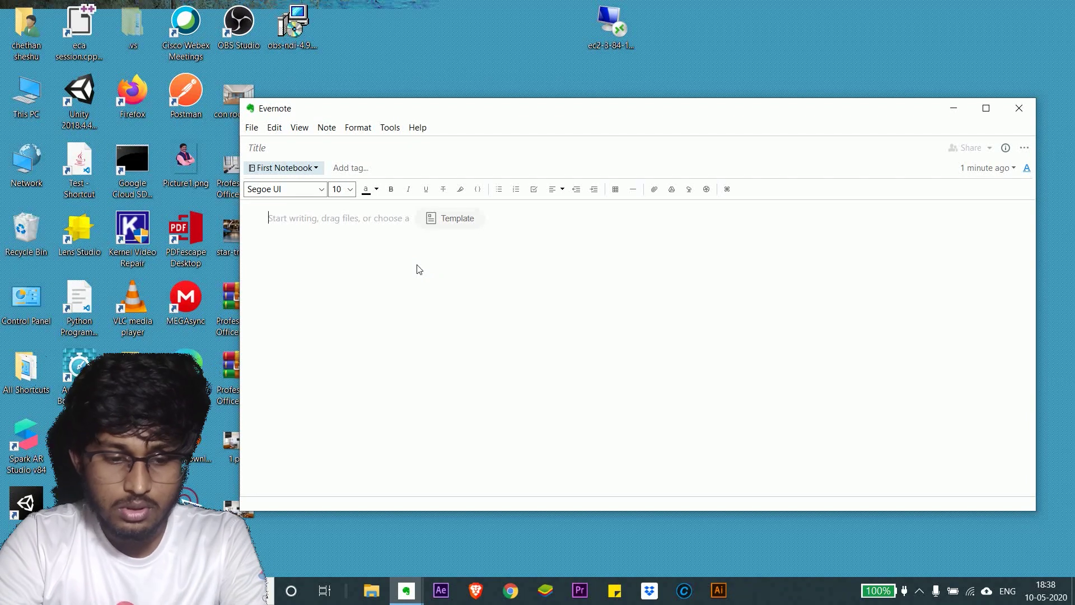
pyautogui.write('Are You working on a problem or a pain point of which I can be of any help? 🙂')
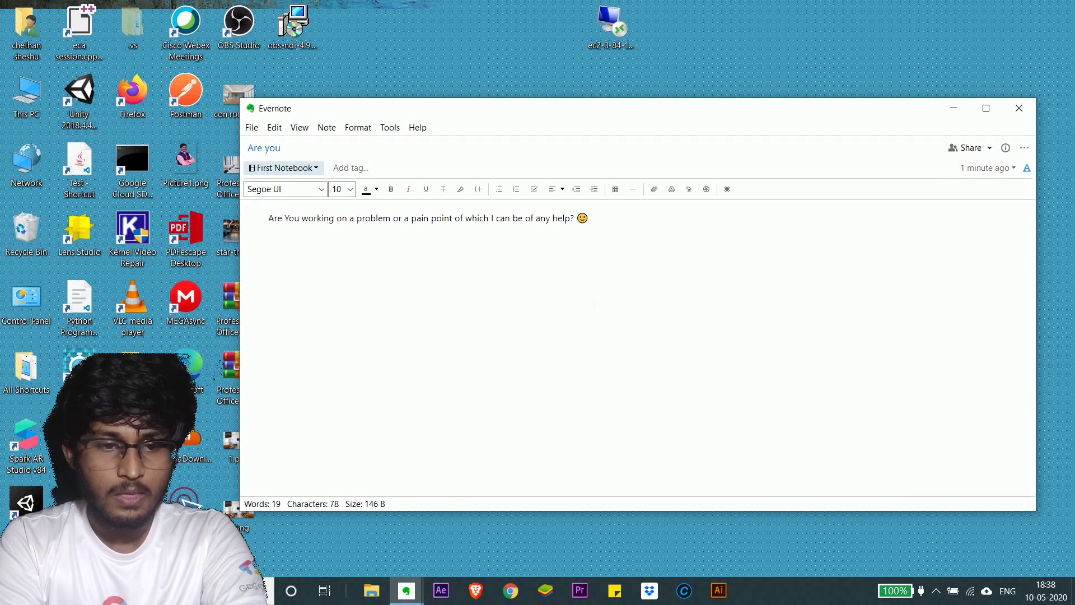
pyautogui.press('Return')
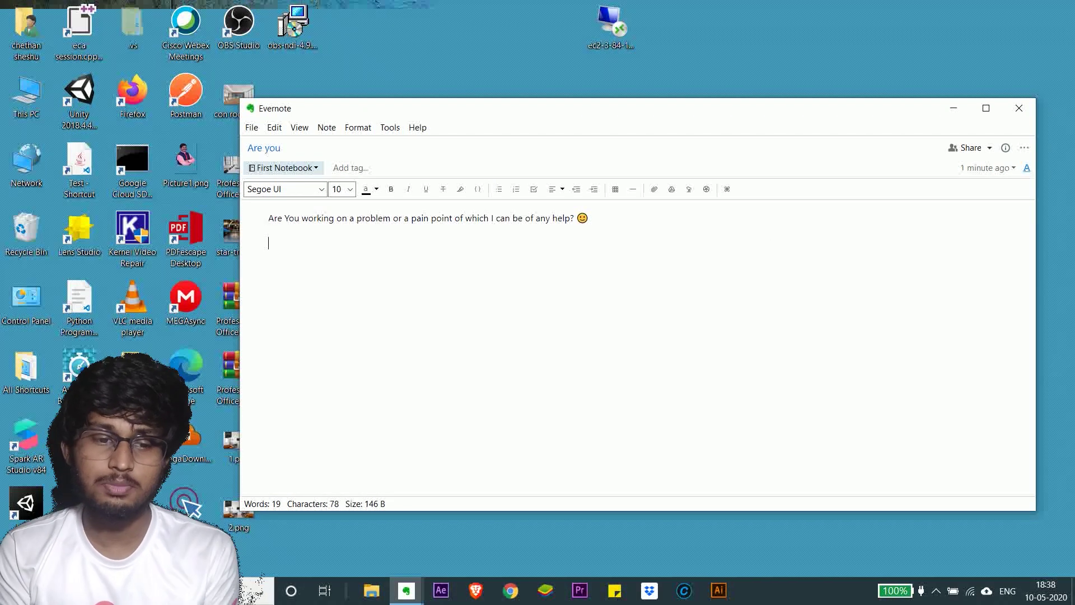
pyautogui.write('I am a pre final year Computer Science undergrad and an alumni of Indian School of Business(TEP).🏫🎓  I like solving problems, making innovations, helping people!! 💭☮  I can help you! I can help you with any thing you are facing trouble with.⚠  I do not have money but I have TIME...!⌛ TIME to give and WILL to do!⌛⏱')
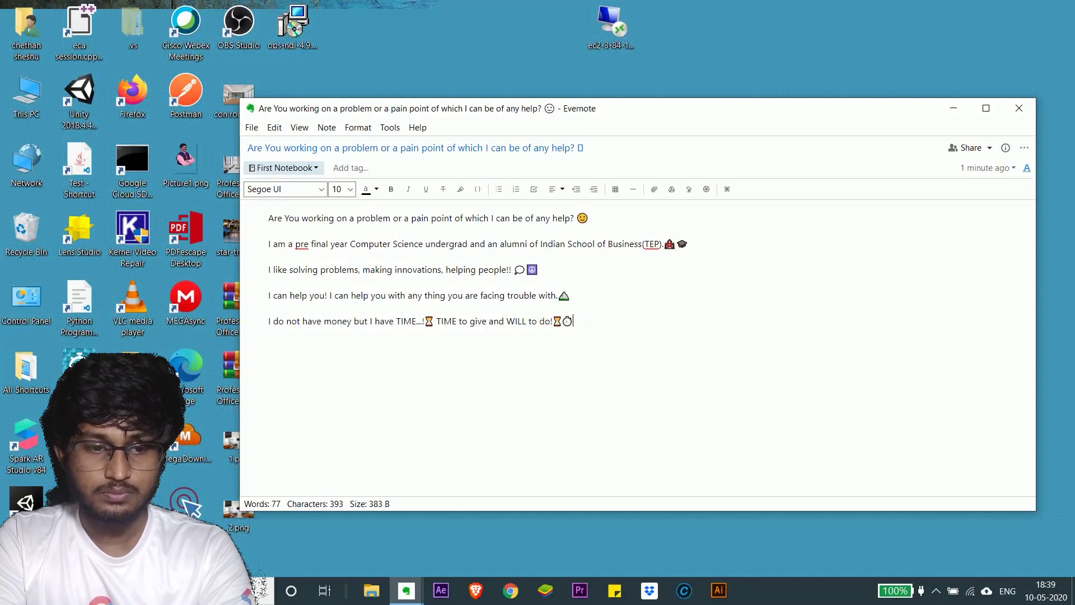
# - Replace the stray last line with the closing line about having TIME and WILL to give
pyautogui.moveTo(573, 321); pyautogui.dragTo(269, 321)
pyautogui.press('BackSpace')
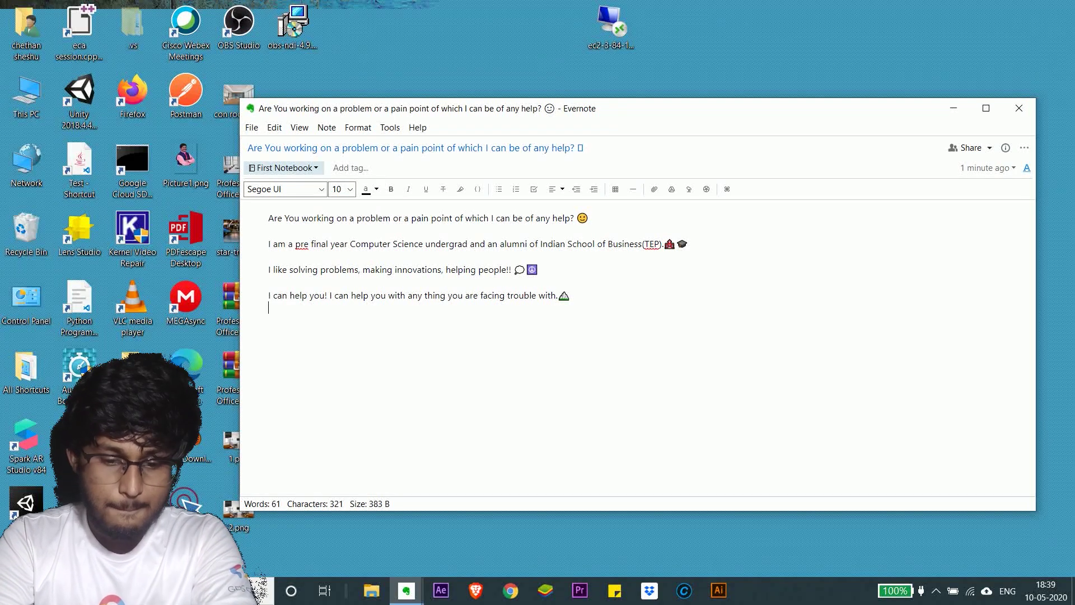
pyautogui.press('Return')
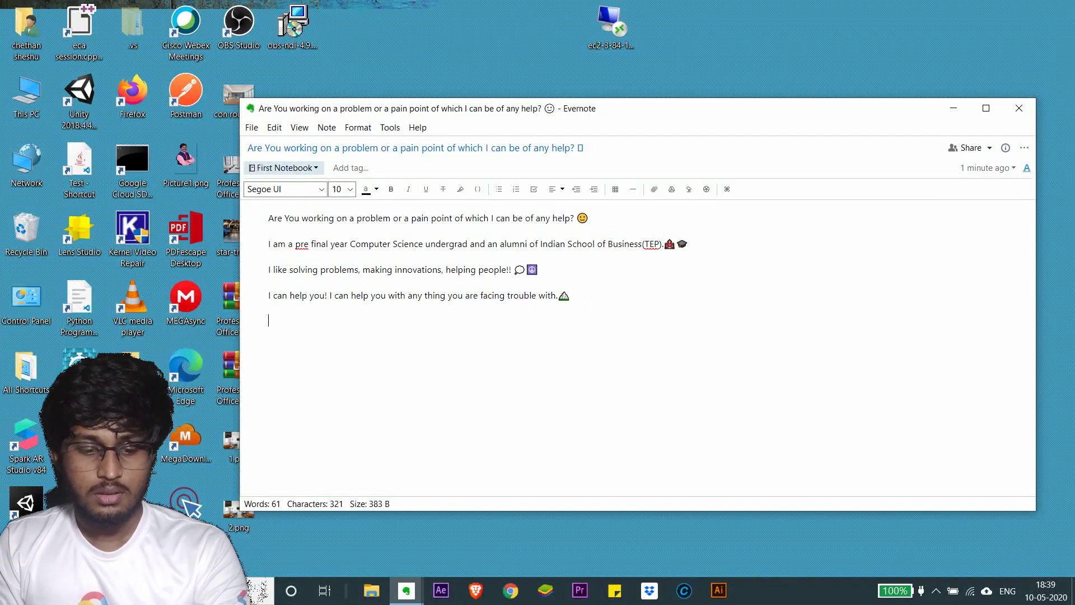
pyautogui.write('I do not have money but I have TIME...!⌛ TIME to give and WILL to do!⌛⏱')
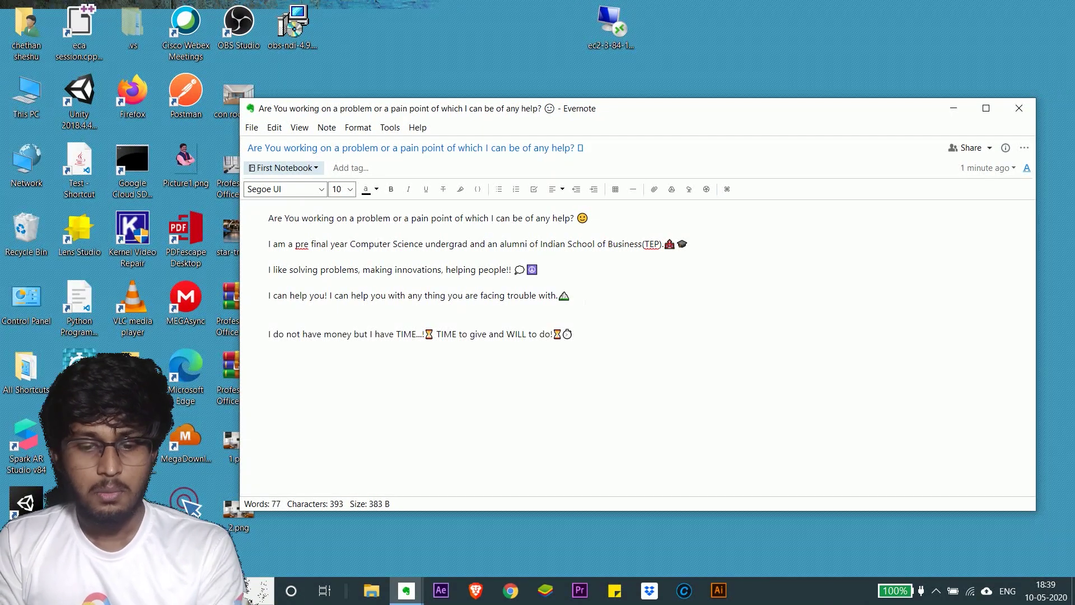
pyautogui.hotkey('ctrl', 'z')
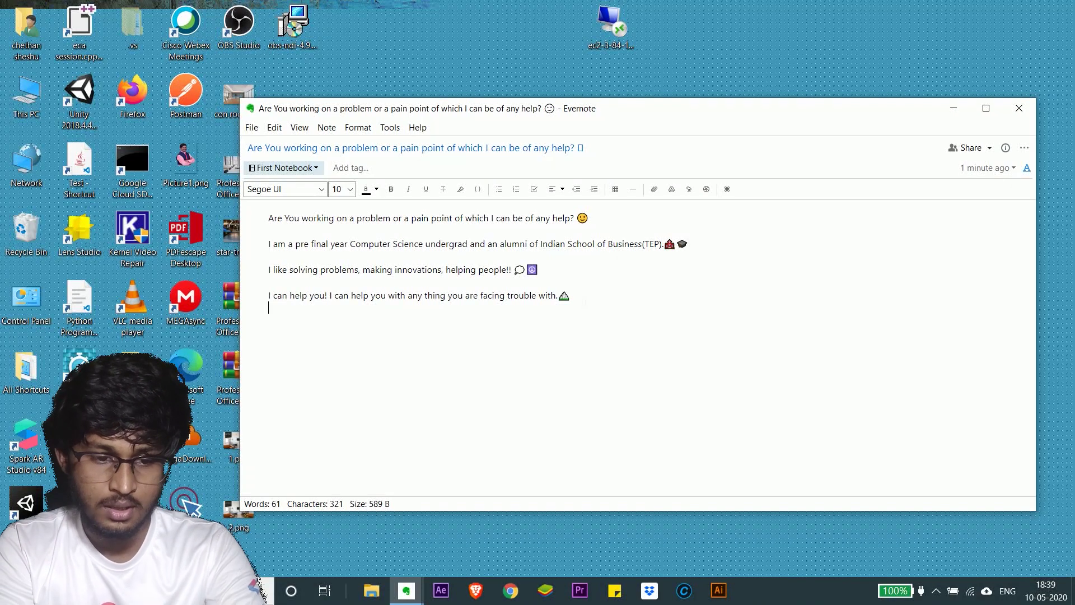
pyautogui.press('Return')
pyautogui.write('I do not have money but I have TIME...!⌛ TIME to give and WILL to do!⌛⏱')
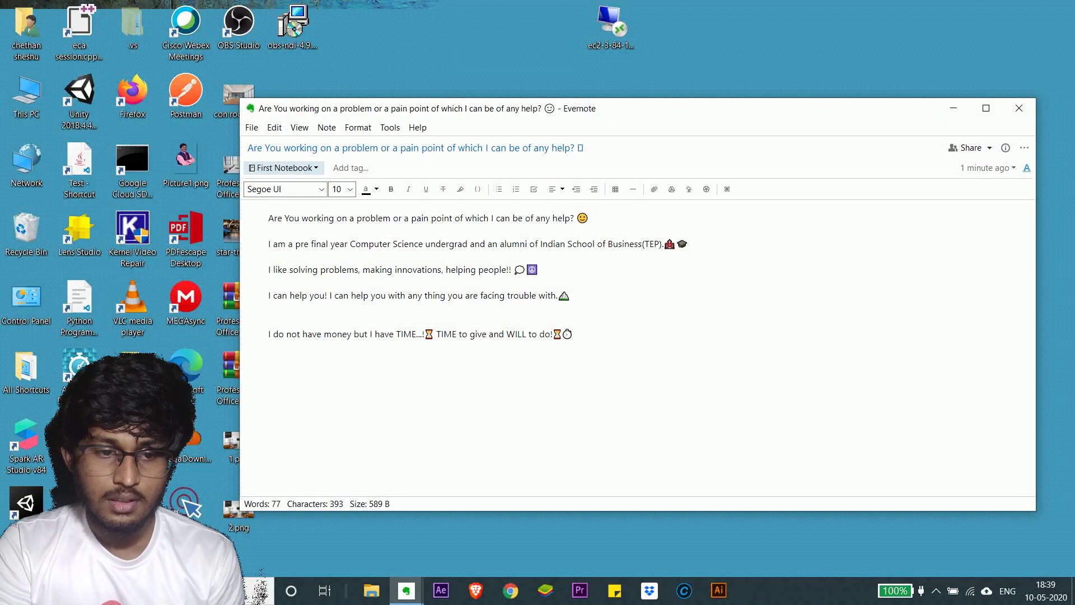
pyautogui.click(290, 323)
# - Append the list of ways I can help, plus the thanks and signature, then maximize the note
pyautogui.press('BackSpace')
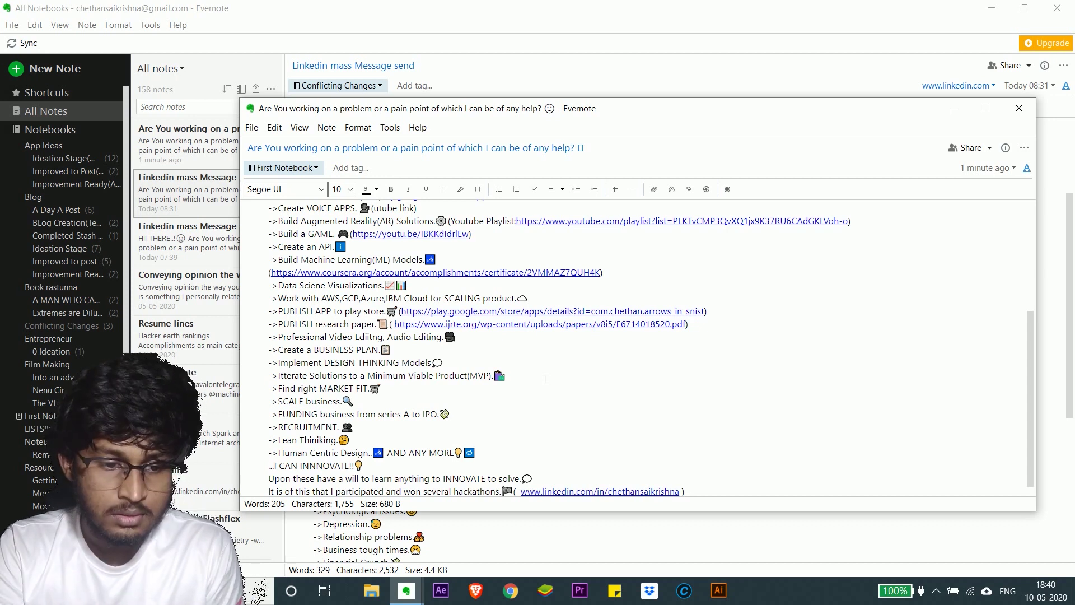
pyautogui.press('Return')
pyautogui.hotkey('ctrl', 'v')
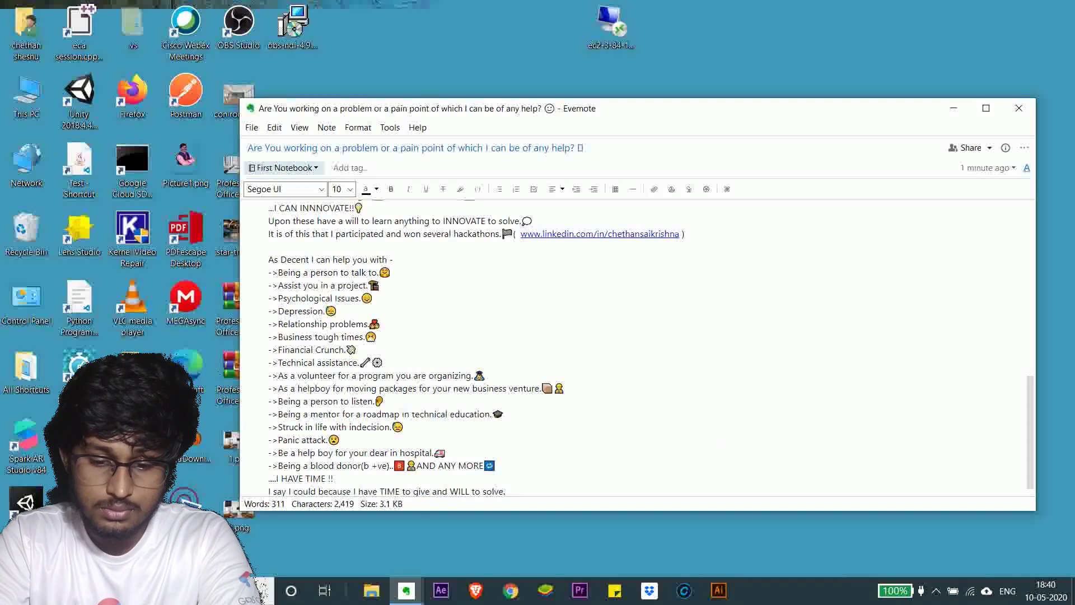
pyautogui.press('Return')
pyautogui.press('Return')
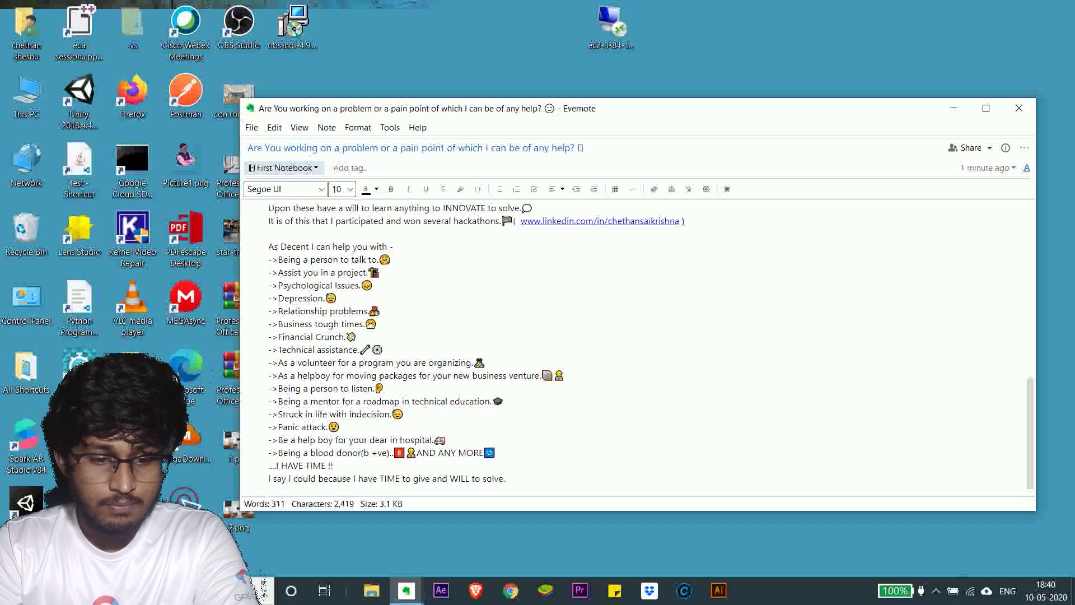
pyautogui.hotkey('ctrl', 'v')
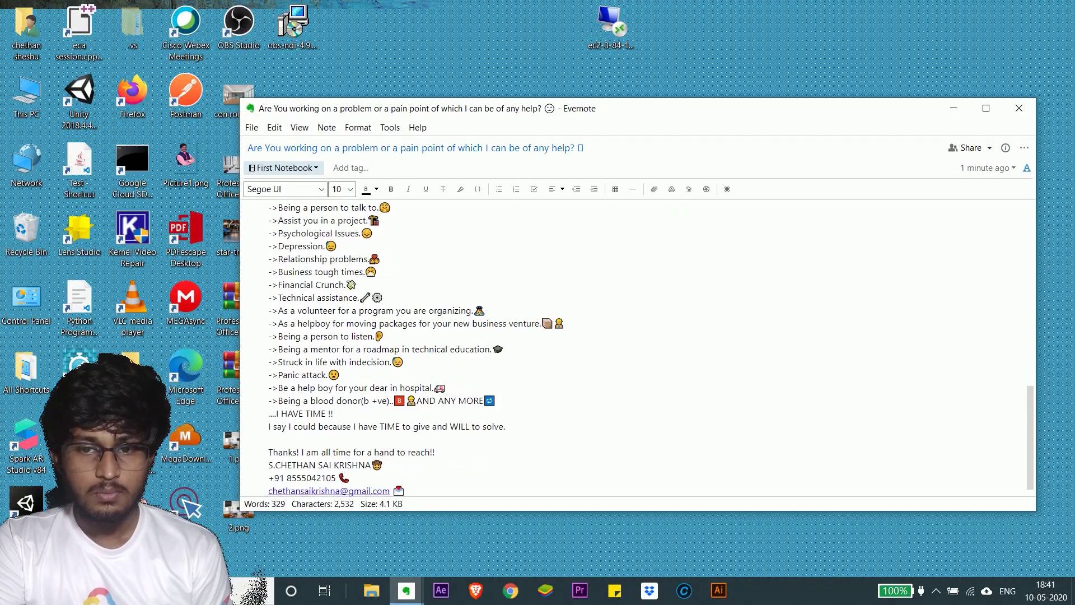
pyautogui.click(986, 109)
pyautogui.scroll(10, 538, 331)
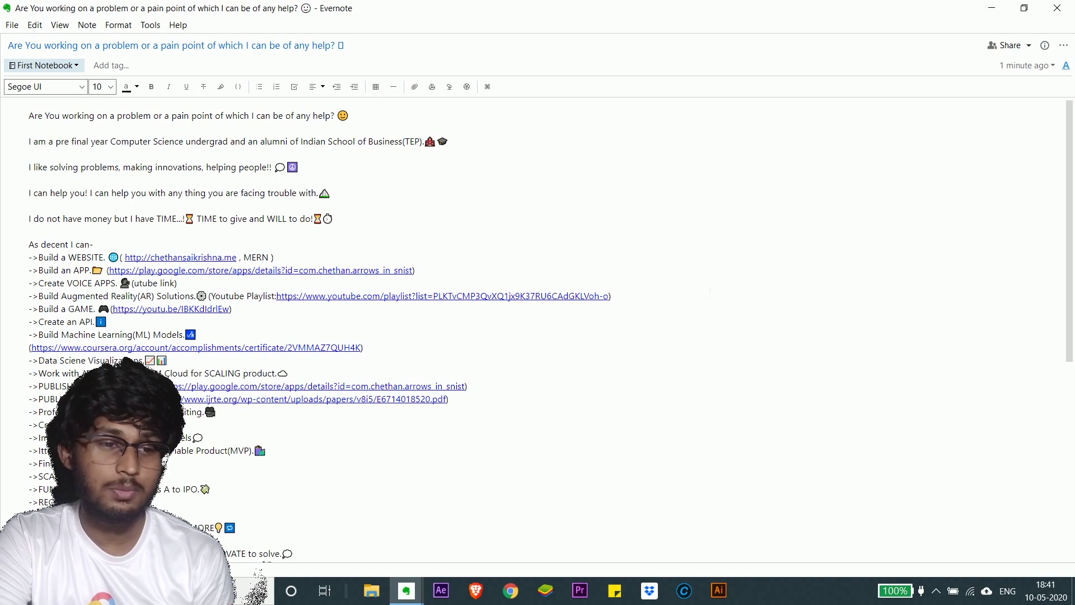
# - Review the opening paragraphs and the skills list up to the LinkedIn line
pyautogui.scroll(-6, 709, 297)
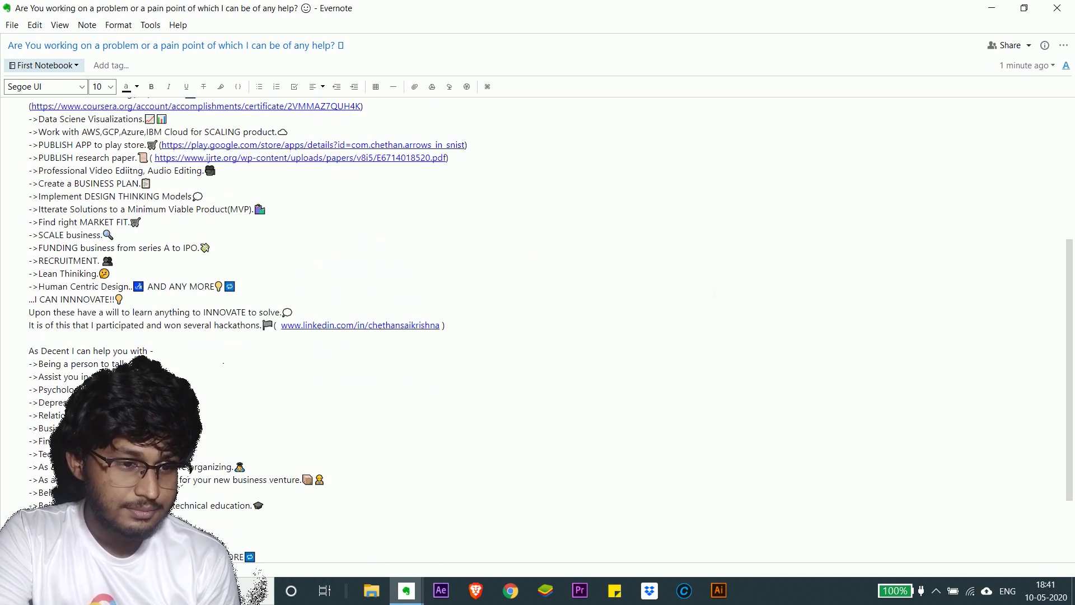
pyautogui.scroll(6, 688, 270)
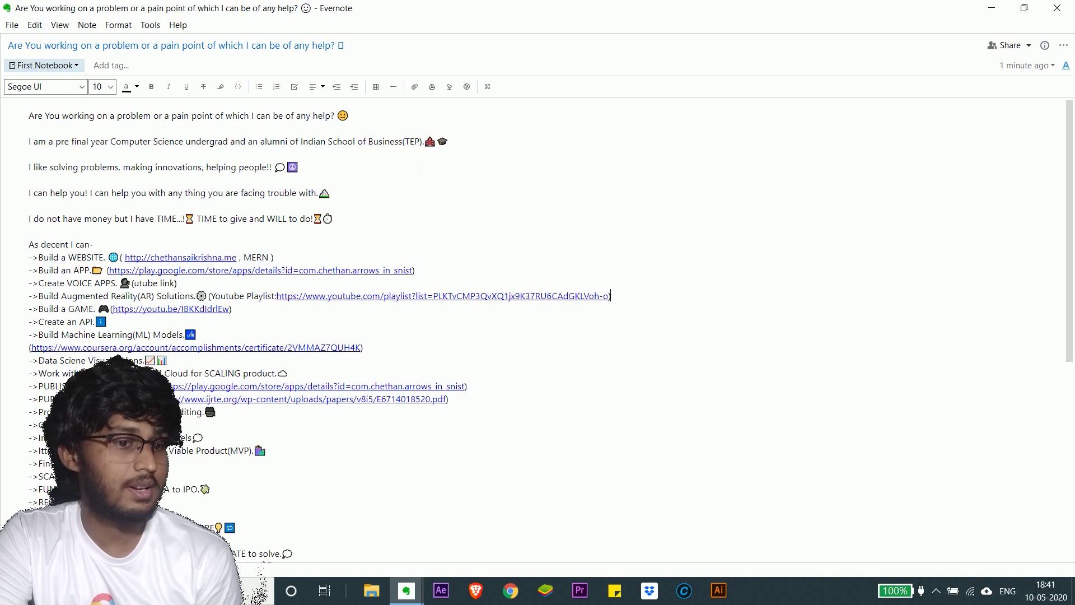
pyautogui.hotkey('shift', 'Down')
pyautogui.hotkey('shift', 'Down')
pyautogui.hotkey('shift', 'Down')
pyautogui.hotkey('shift', 'Up')
pyautogui.hotkey('shift', 'Up')
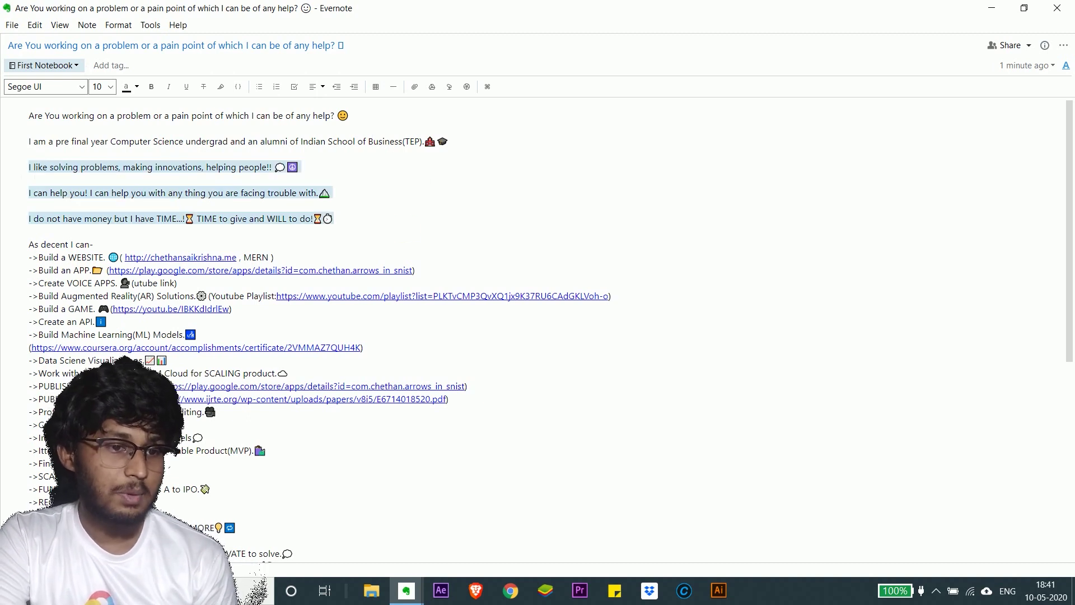
pyautogui.press('Right')
pyautogui.scroll(-4, 538, 330)
pyautogui.moveTo(543, 431); pyautogui.dragTo(38, 143)
pyautogui.press('Down')
# - Review the help list through the thanks line, then minimize Evernote to show the desktop
pyautogui.scroll(-4, 538, 331)
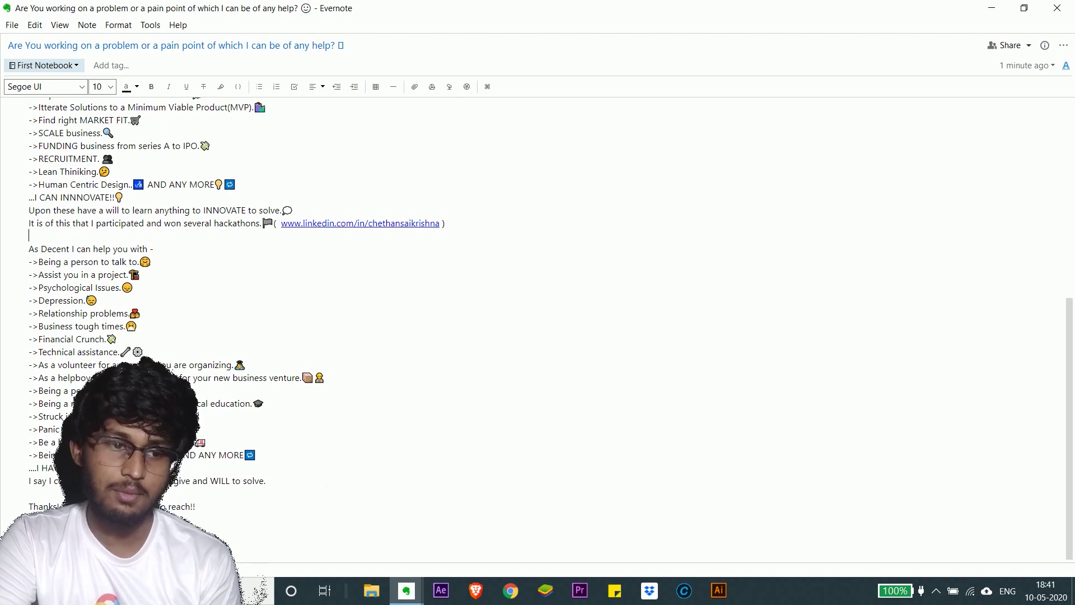
pyautogui.moveTo(266, 481); pyautogui.dragTo(29, 261)
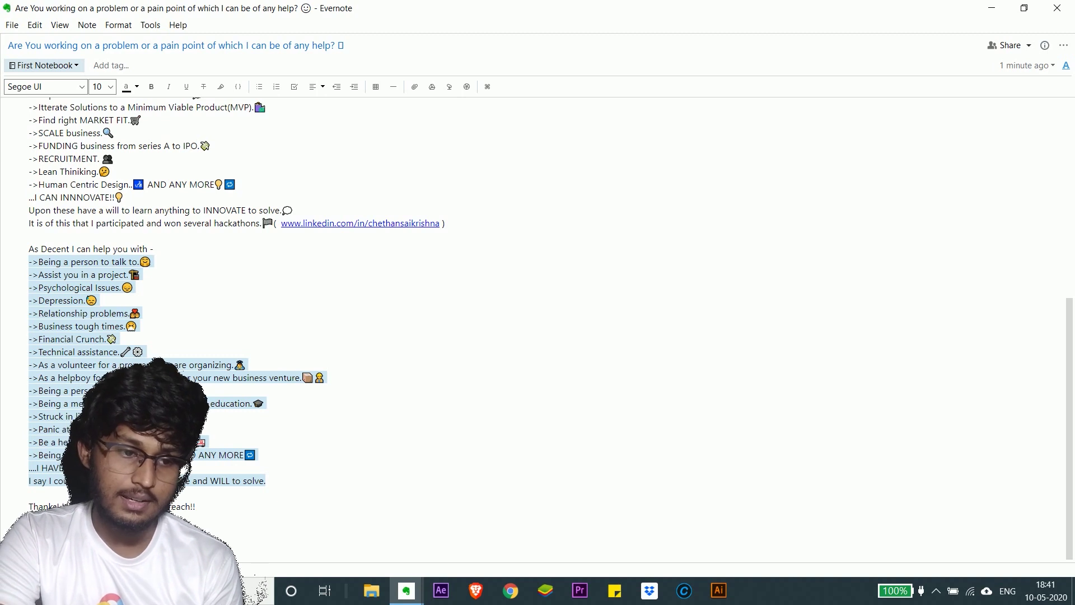
pyautogui.moveTo(29, 455); pyautogui.dragTo(195, 506)
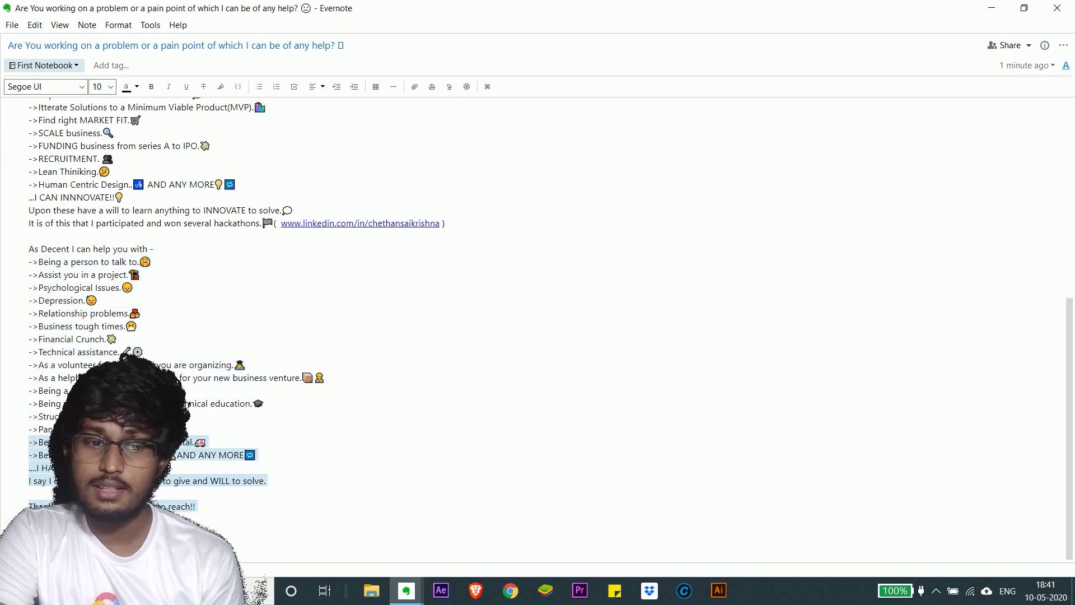
pyautogui.click(531, 366)
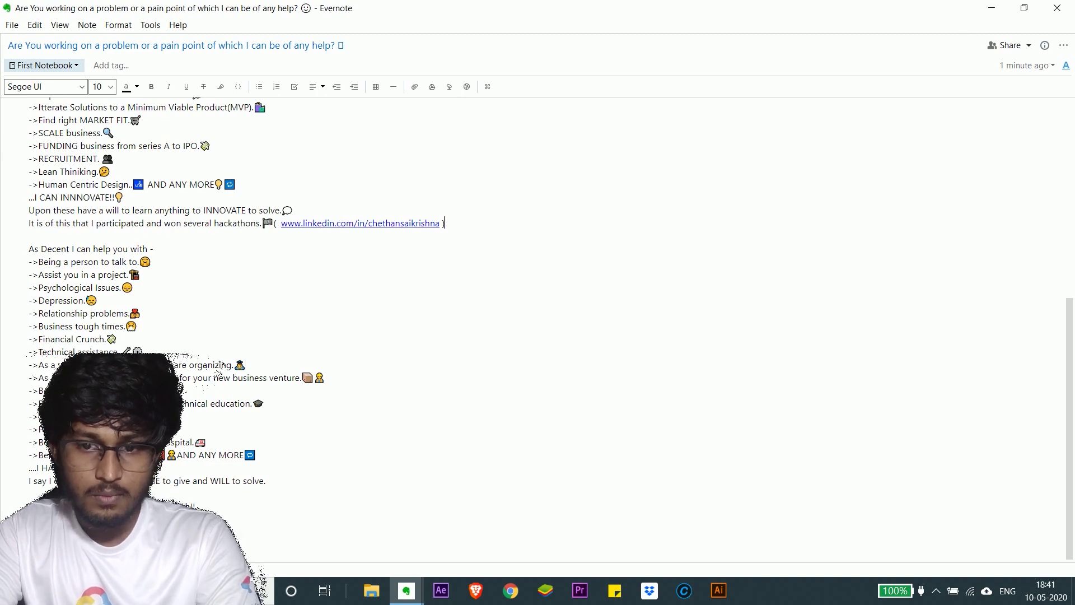
pyautogui.click(992, 8)
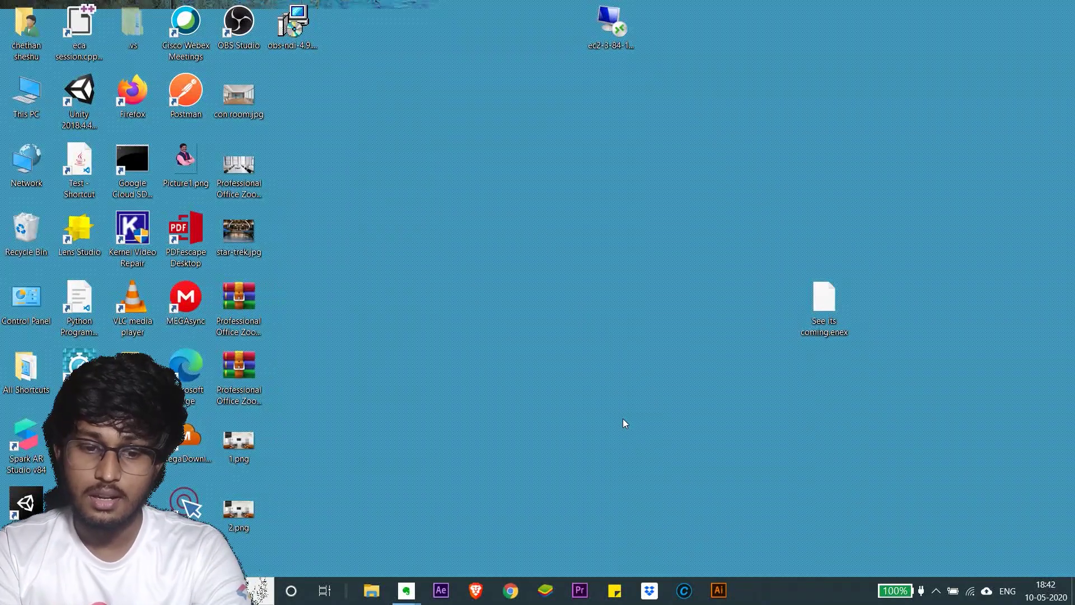
# - In Chrome, close the extra tab and search for 'remouse'
pyautogui.click(507, 591)
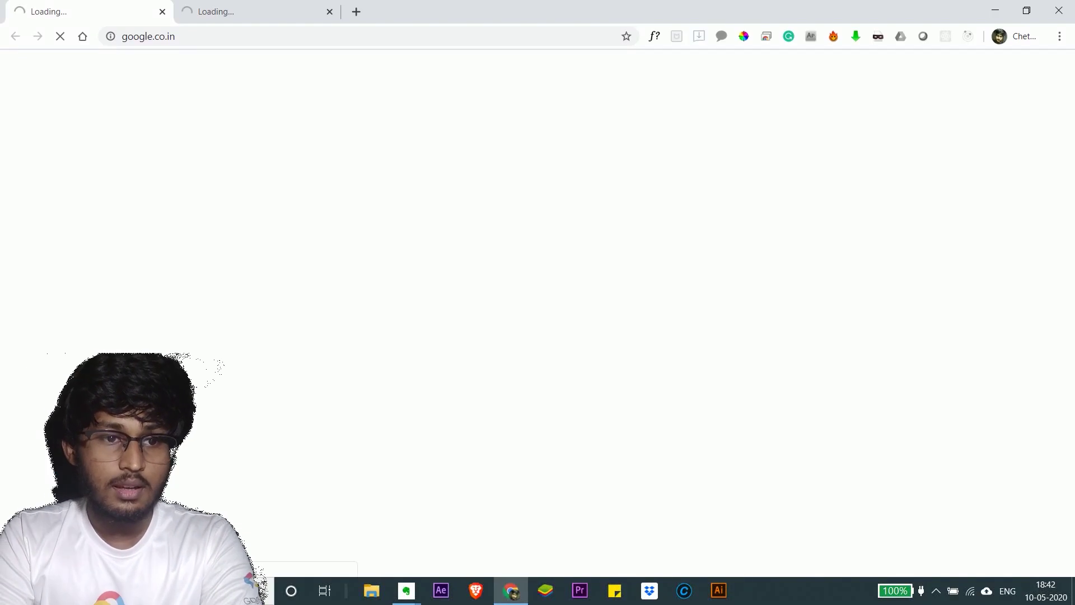
pyautogui.click(329, 12)
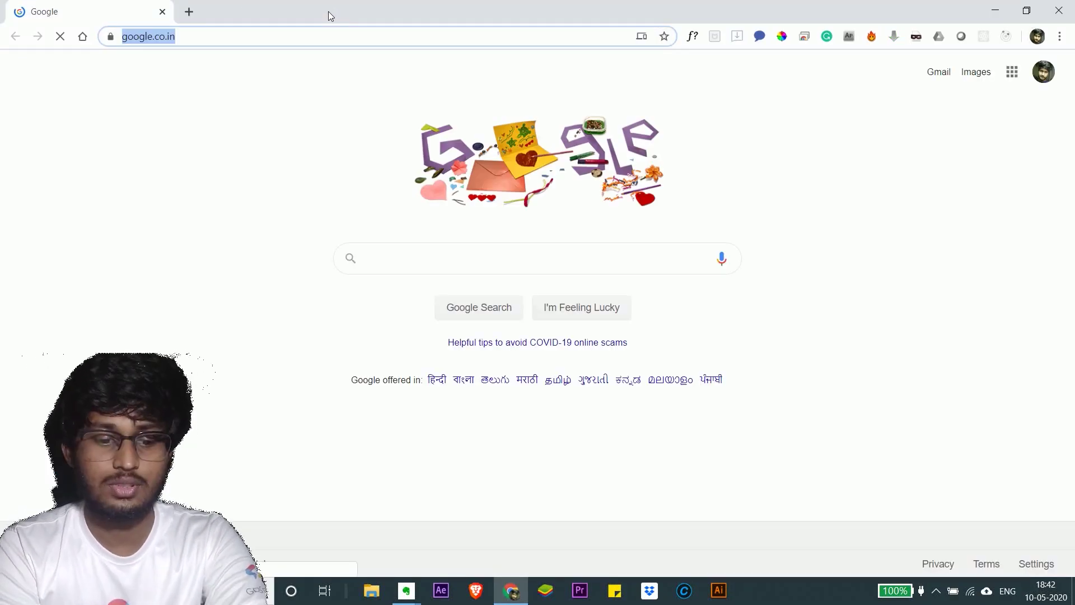
pyautogui.write('re')
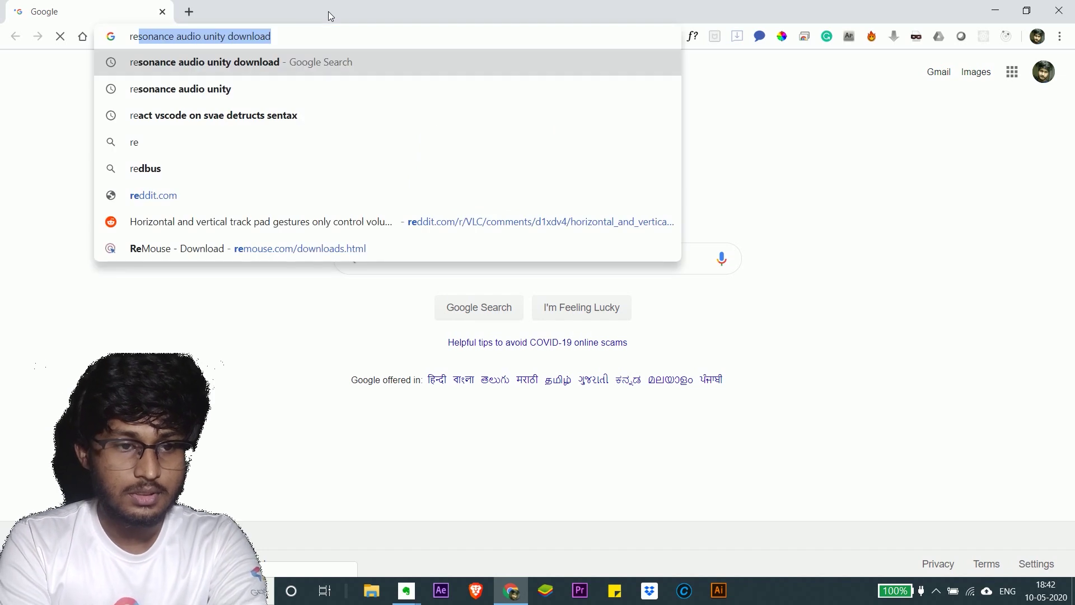
pyautogui.write('mouse')
pyautogui.press('Return')
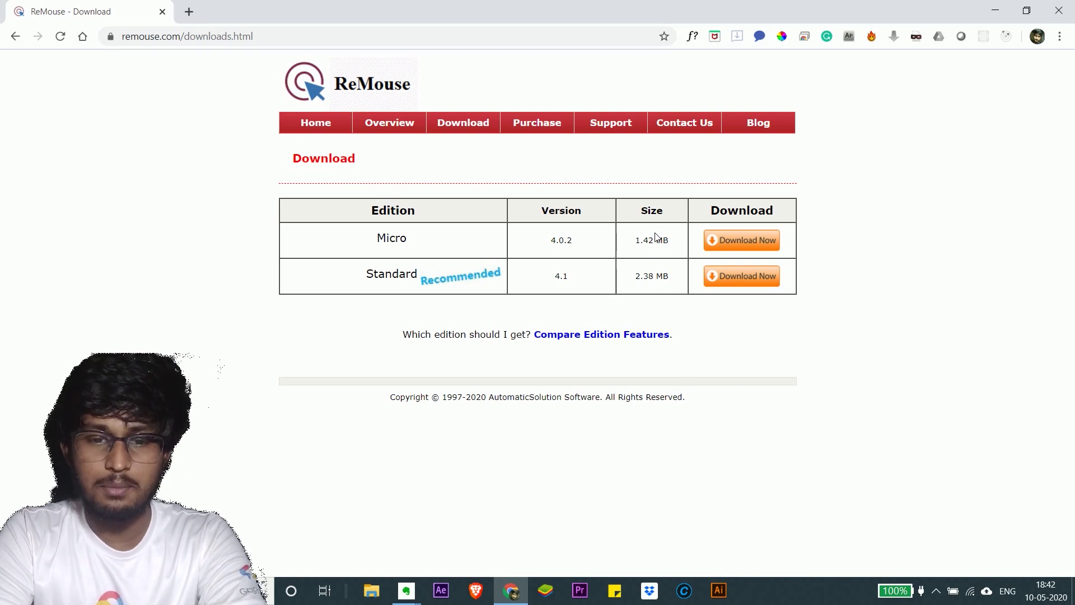
# - Download and install ReMouse Standard, launch it, and dismiss the hotkey registration warning
pyautogui.click(735, 284)
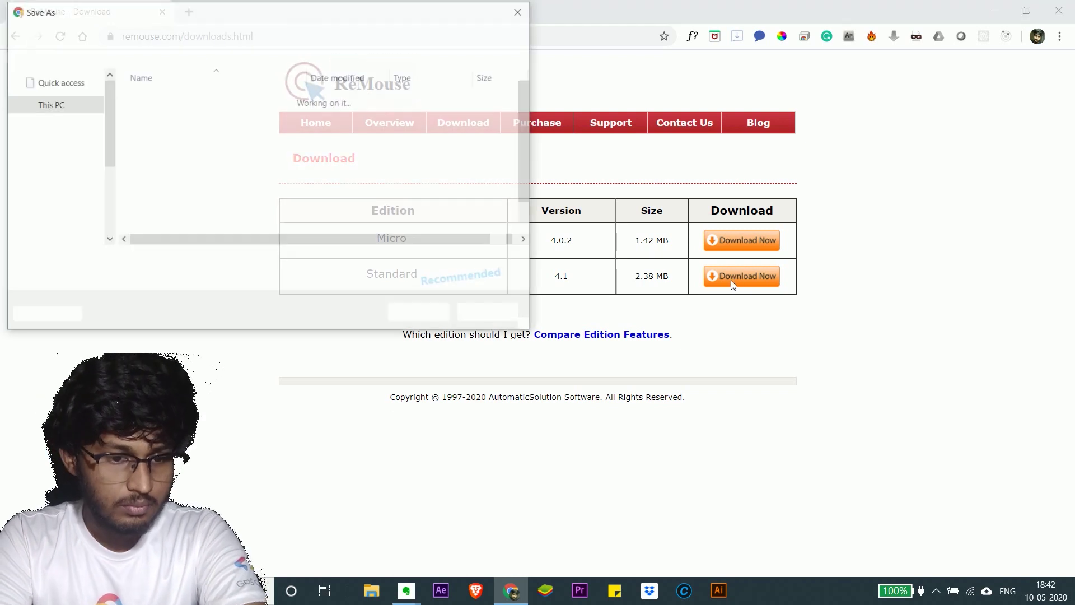
pyautogui.click(421, 313)
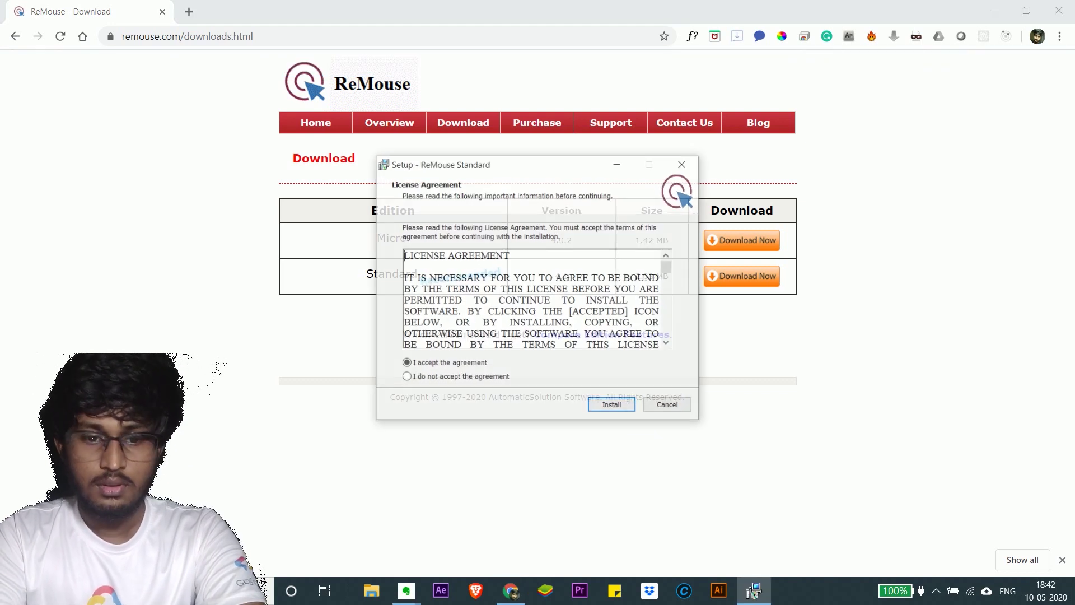
pyautogui.click(615, 416)
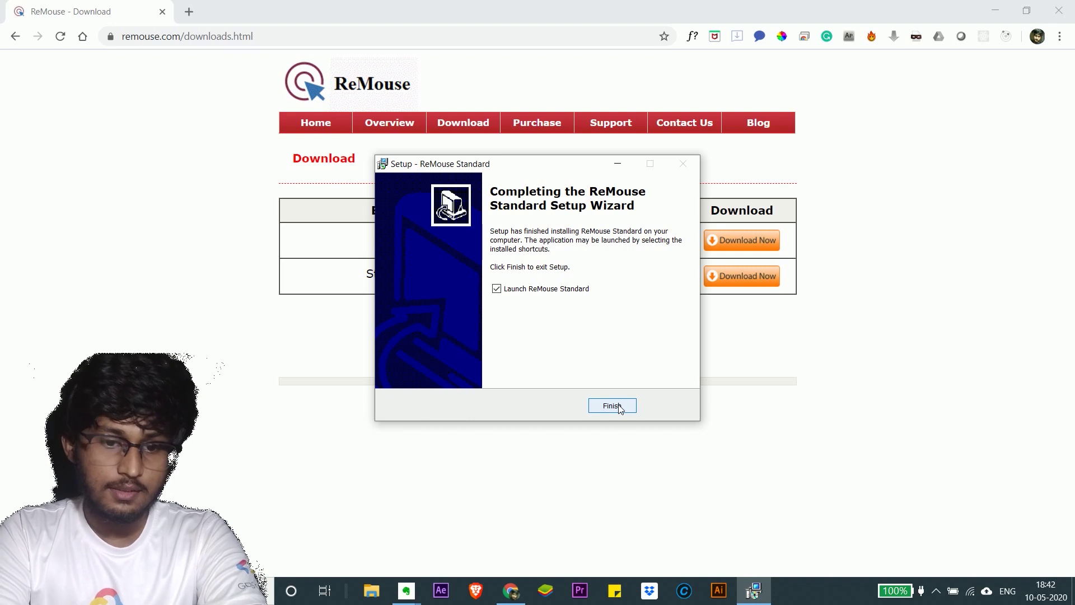
pyautogui.click(619, 407)
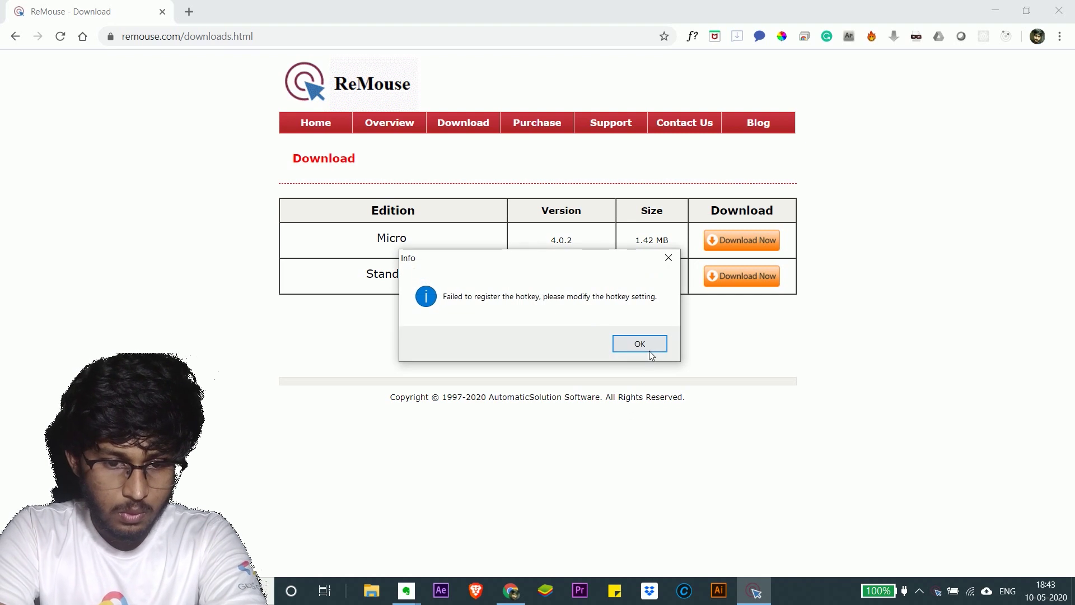
pyautogui.click(652, 343)
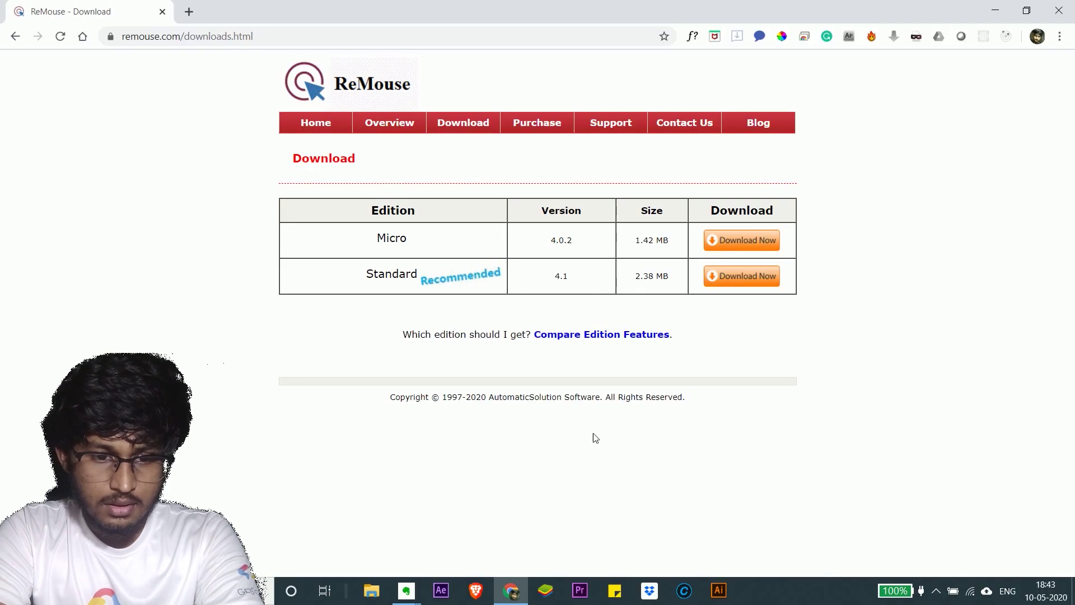
# - Dismiss the ReMouse hotkey warning again and load the LinkedIn feed in a new tab
pyautogui.click(639, 343)
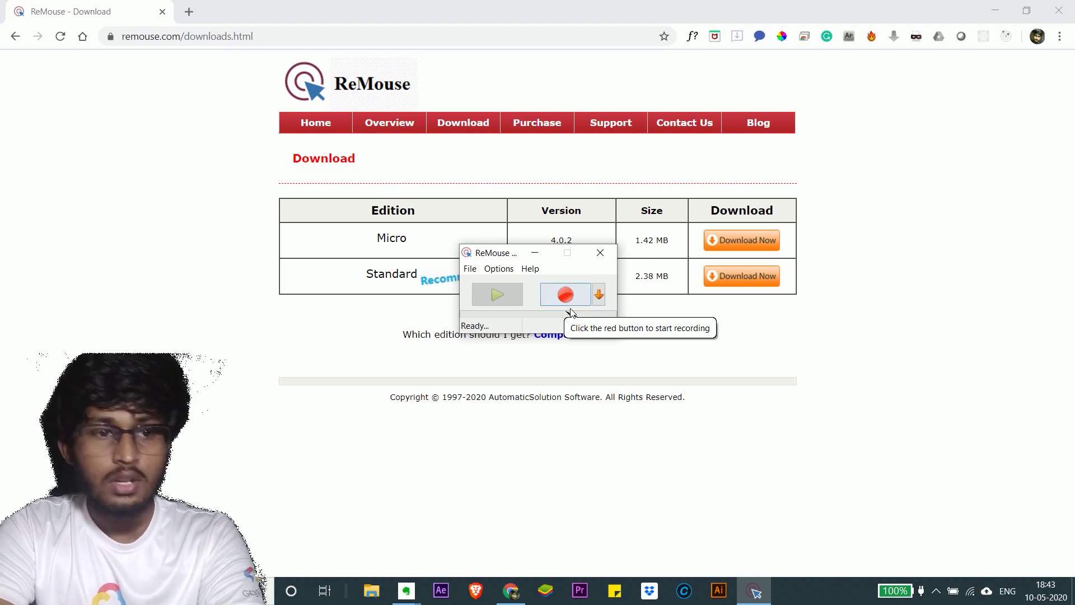
pyautogui.click(189, 9)
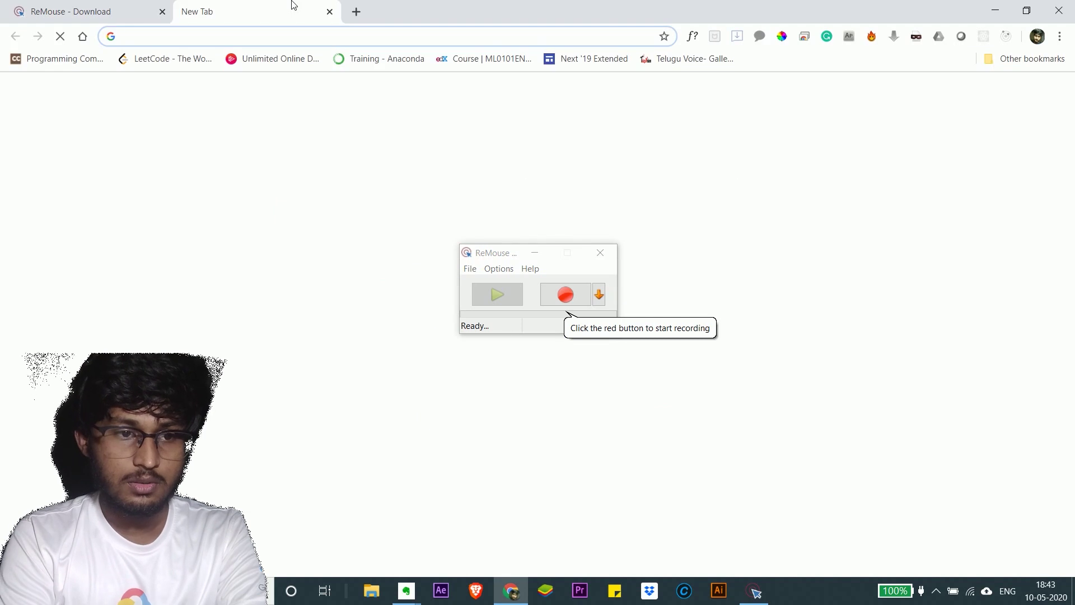
pyautogui.write('lin')
pyautogui.press('Return')
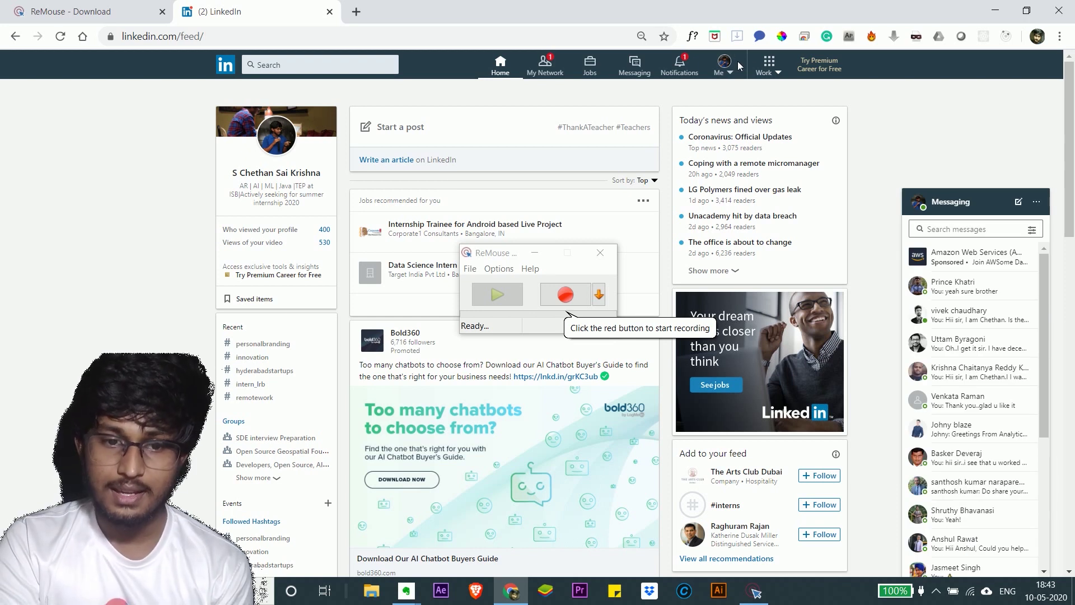
# - From your LinkedIn profile, open the 744 first-degree connections list, moving ReMouse to the top-right
pyautogui.click(728, 76)
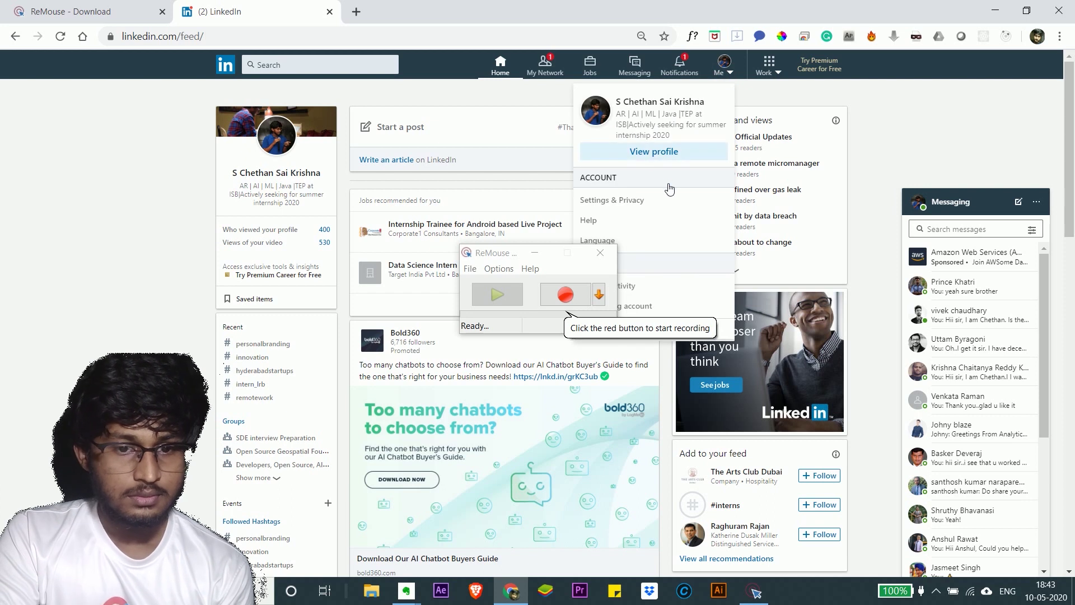
pyautogui.click(642, 159)
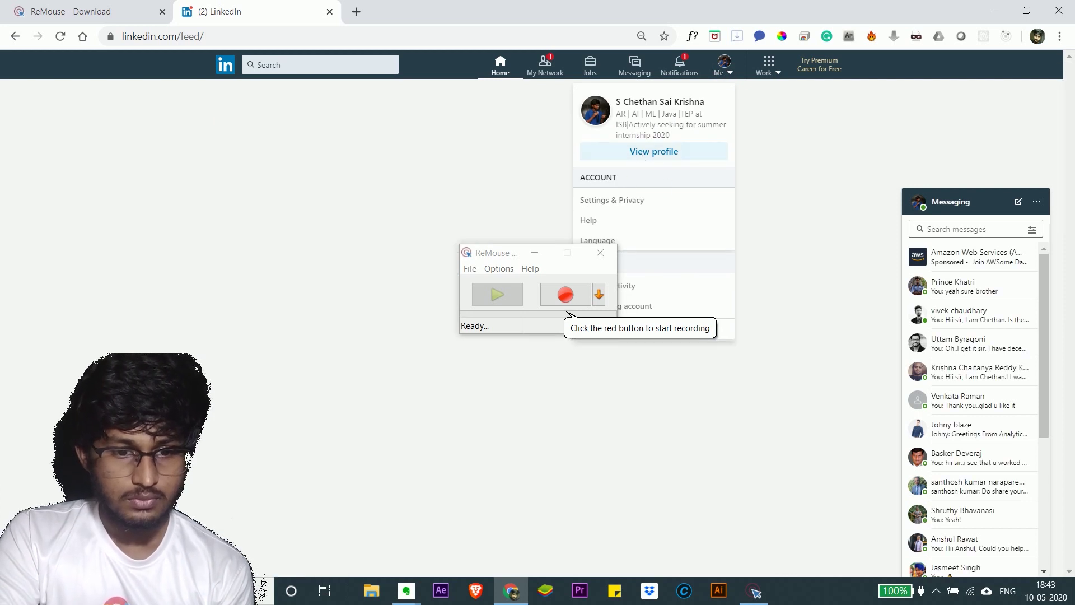
pyautogui.click(492, 256)
pyautogui.moveTo(492, 256); pyautogui.dragTo(890, 33)
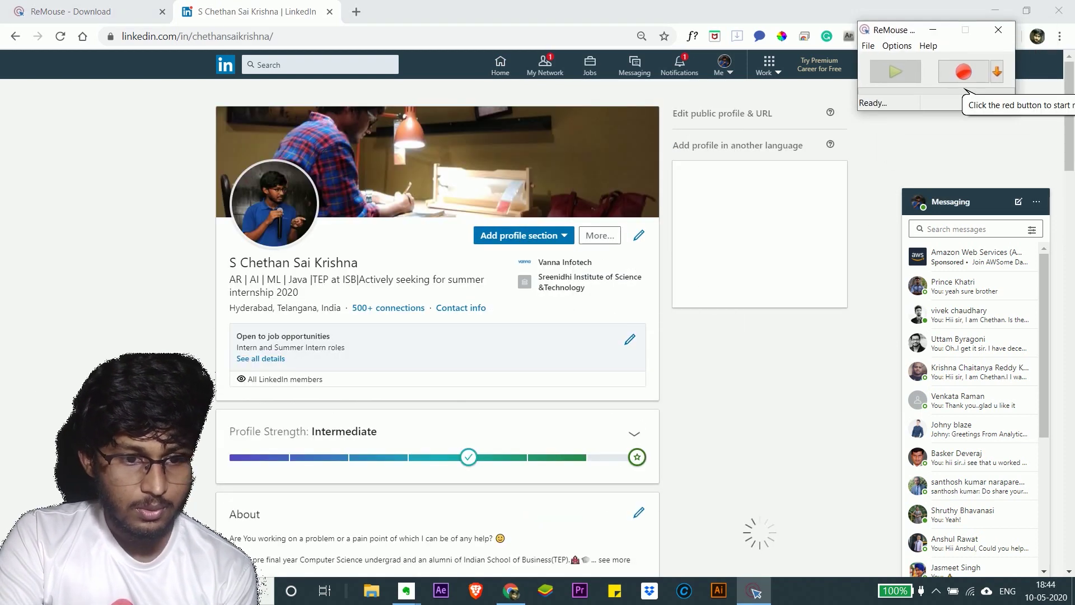
pyautogui.scroll(-1, 487, 350)
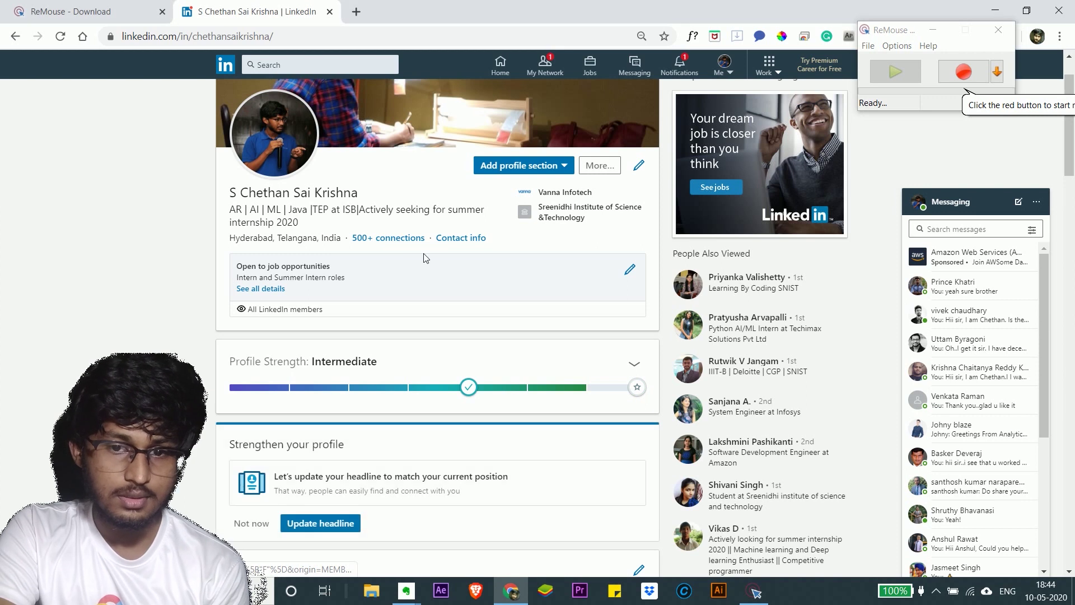
pyautogui.click(388, 237)
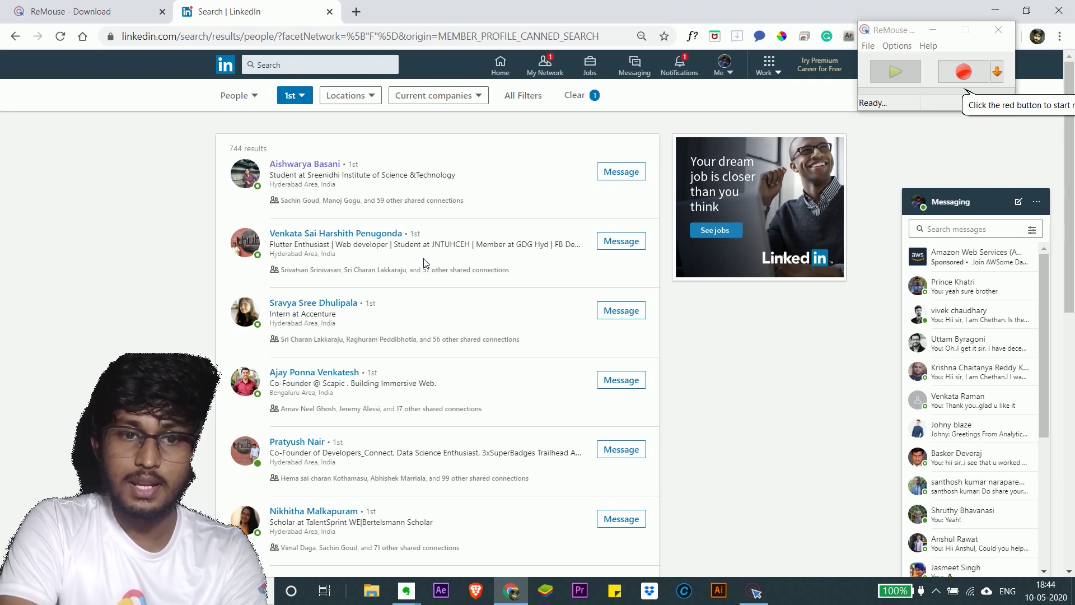
# - Zoom the connection results to 67% and close the ReMouse download tab
pyautogui.hotkey('ctrl', '-')
pyautogui.hotkey('ctrl', '-')
pyautogui.hotkey('ctrl', '-')
pyautogui.hotkey('ctrl', '-')
pyautogui.hotkey('ctrl', '-')
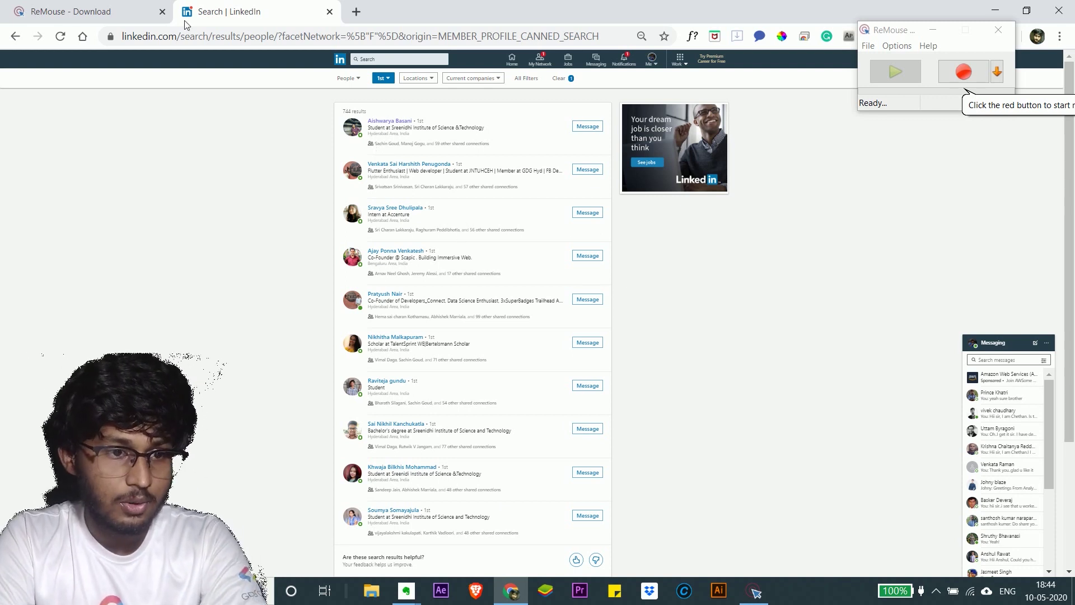
pyautogui.click(162, 11)
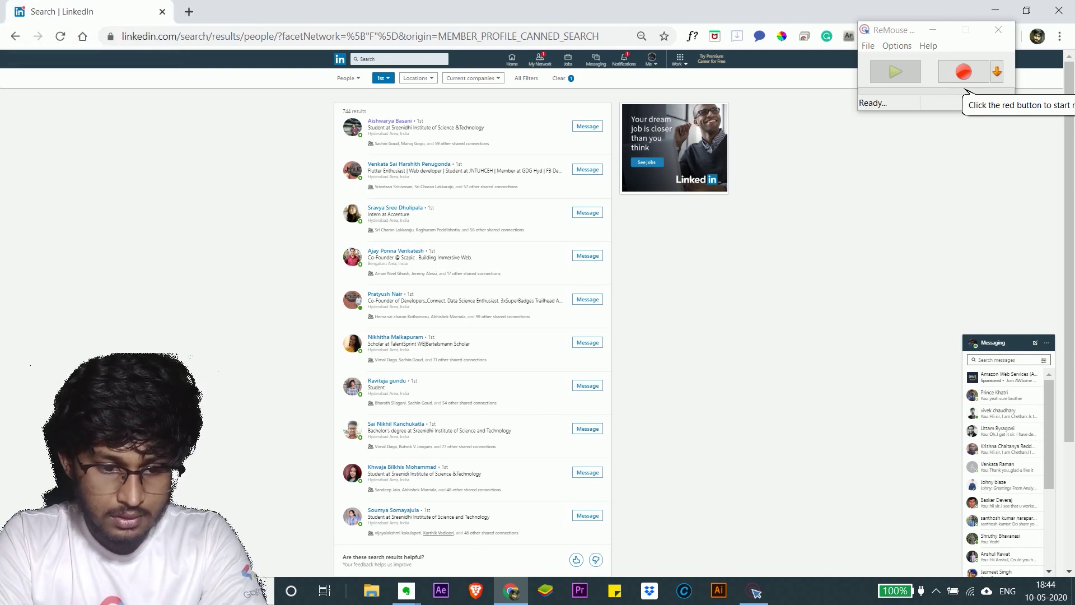
pyautogui.moveTo(407, 589)
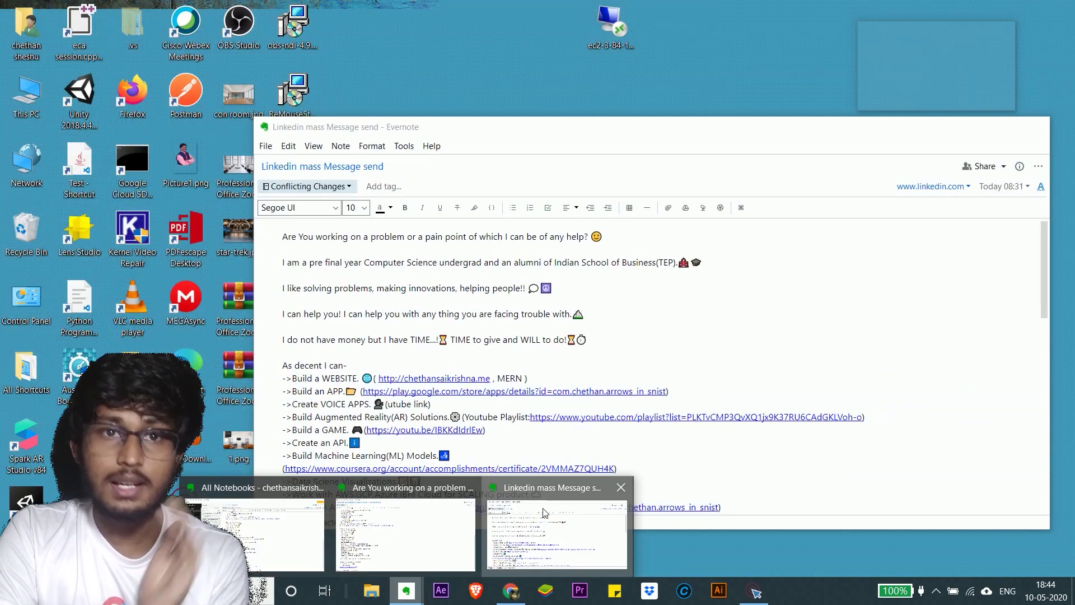
# - Select all the text in the 'Linkedin mass Message send' note and copy it
pyautogui.click(566, 504)
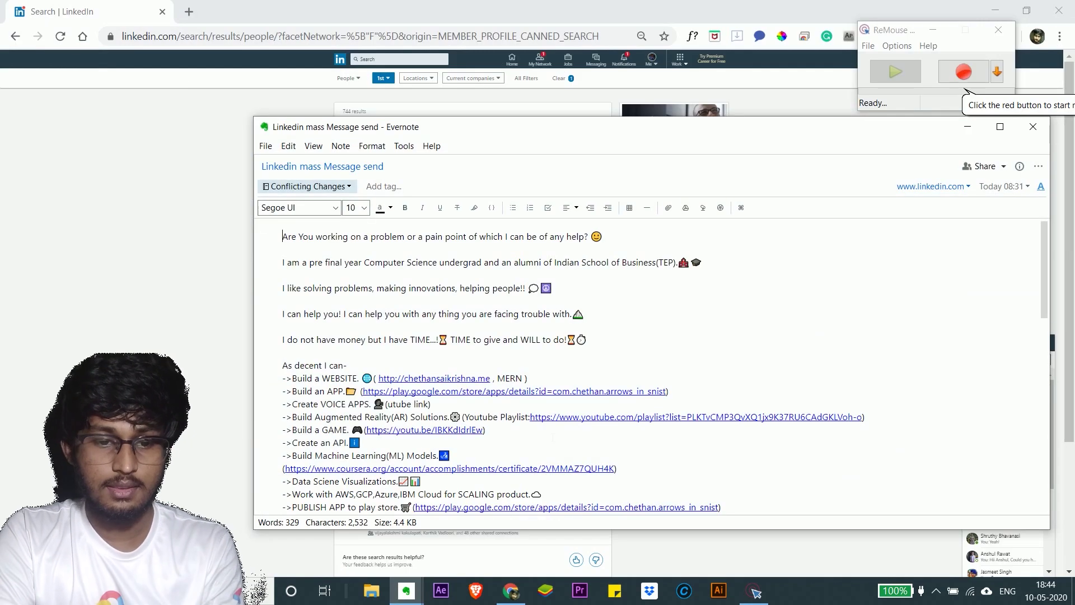
pyautogui.hotkey('ctrl', 'a')
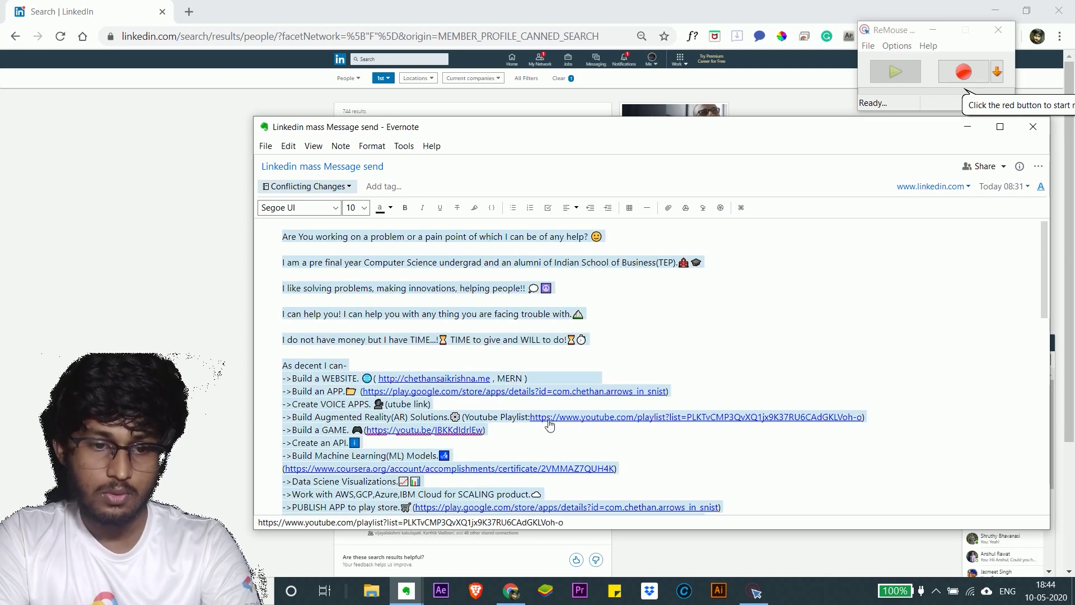
pyautogui.press('Menu')
pyautogui.press('Up')
pyautogui.press('Up')
pyautogui.press('Up')
pyautogui.press('Up')
pyautogui.press('Up')
pyautogui.press('Up')
pyautogui.press('Up')
pyautogui.press('Up')
pyautogui.press('Up')
pyautogui.press('Up')
pyautogui.press('Up')
pyautogui.press('Up')
pyautogui.press('Up')
pyautogui.press('Up')
pyautogui.press('Up')
pyautogui.press('Up')
pyautogui.press('Up')
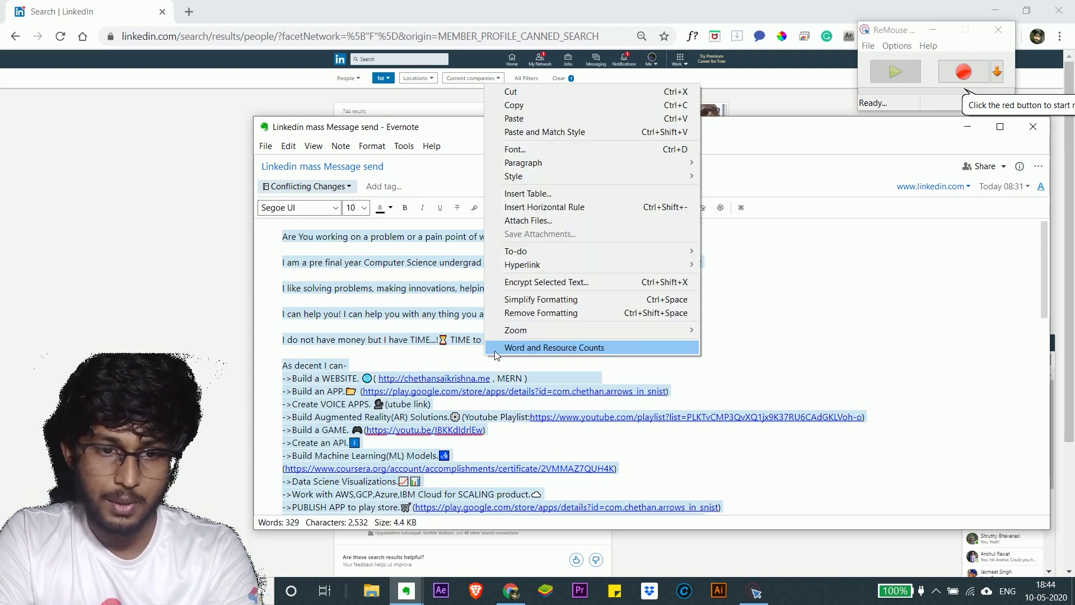
pyautogui.press('Return')
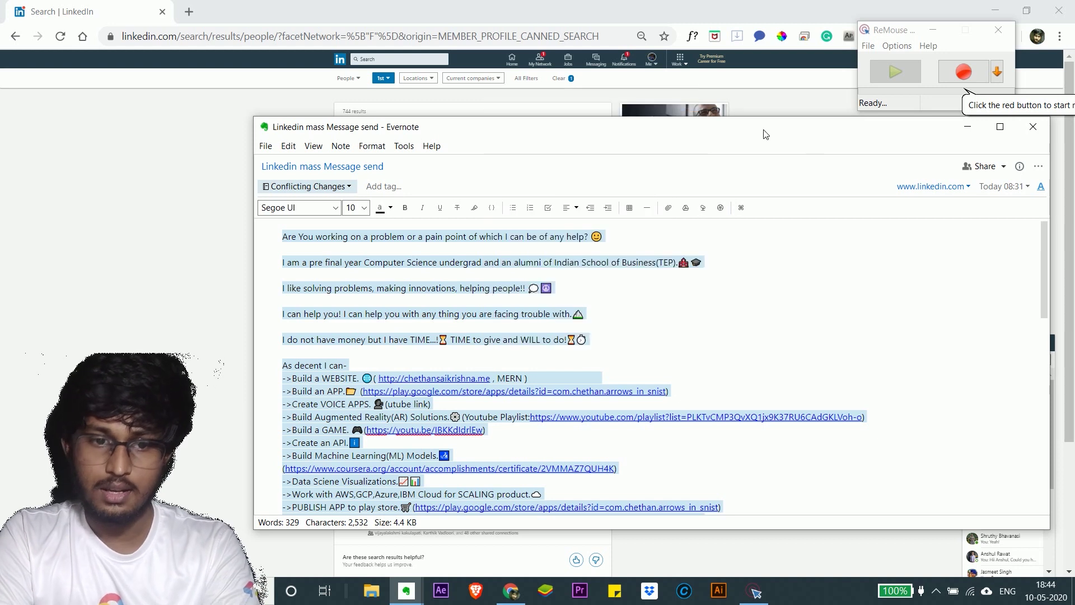
# - Start ReMouse recording and open the first connection's profile in a new tab
pyautogui.click(968, 127)
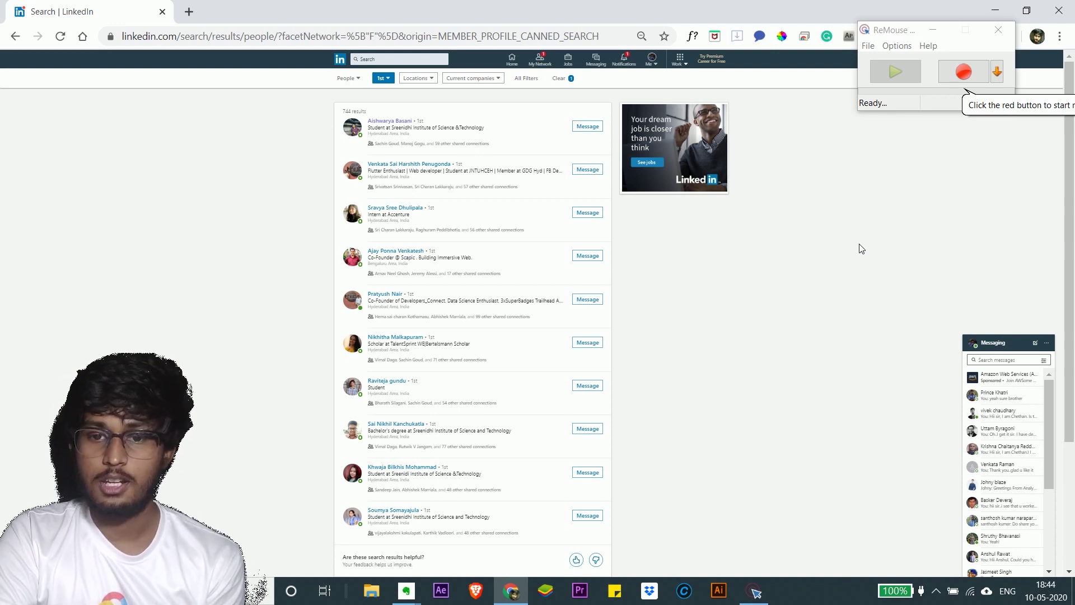
pyautogui.click(960, 78)
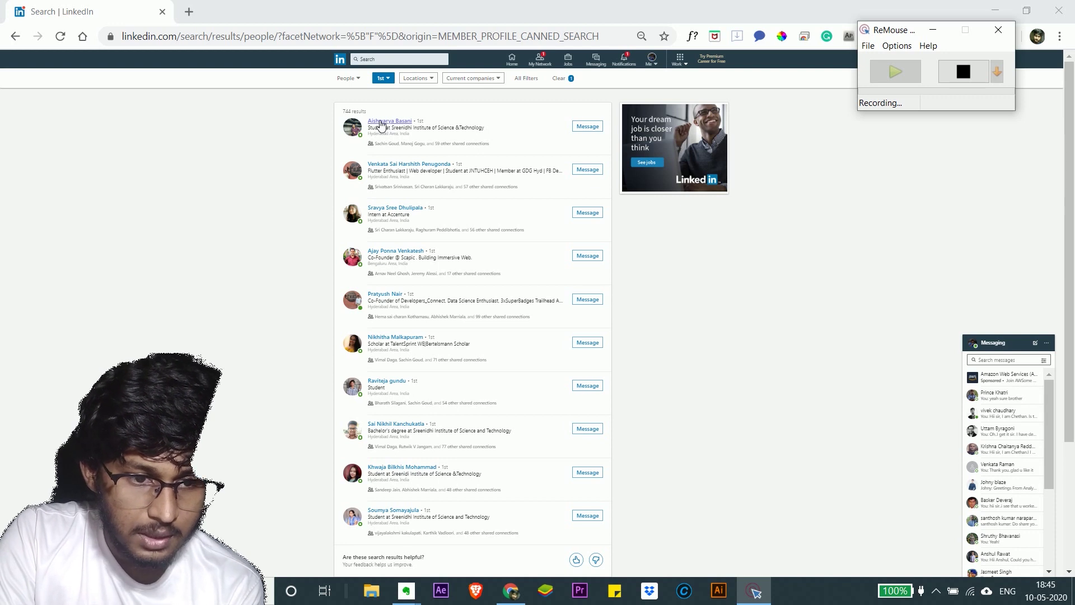
pyautogui.rightClick(380, 125)
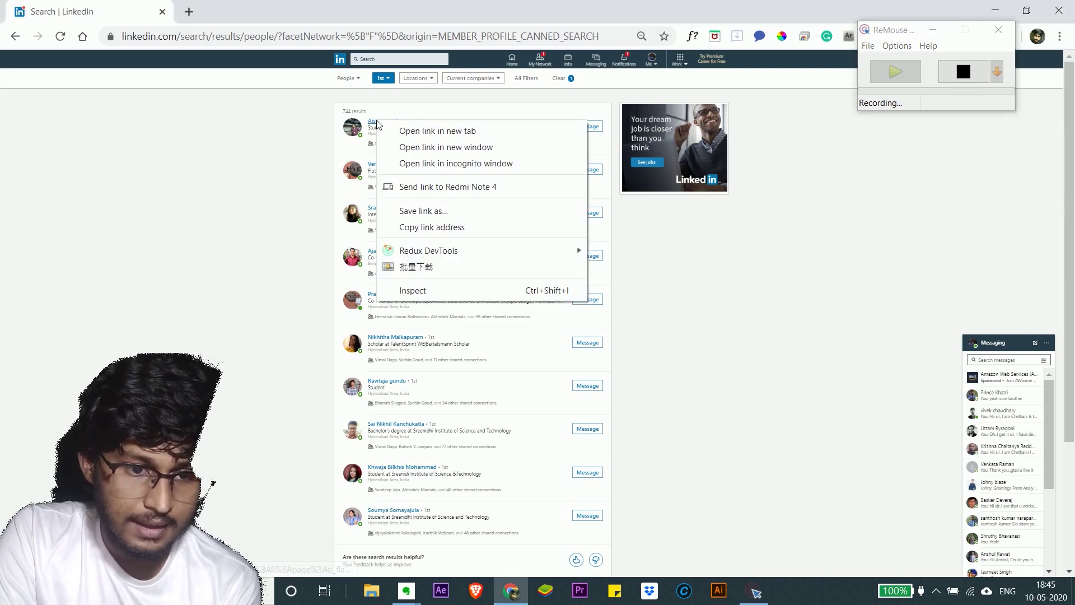
pyautogui.click(386, 131)
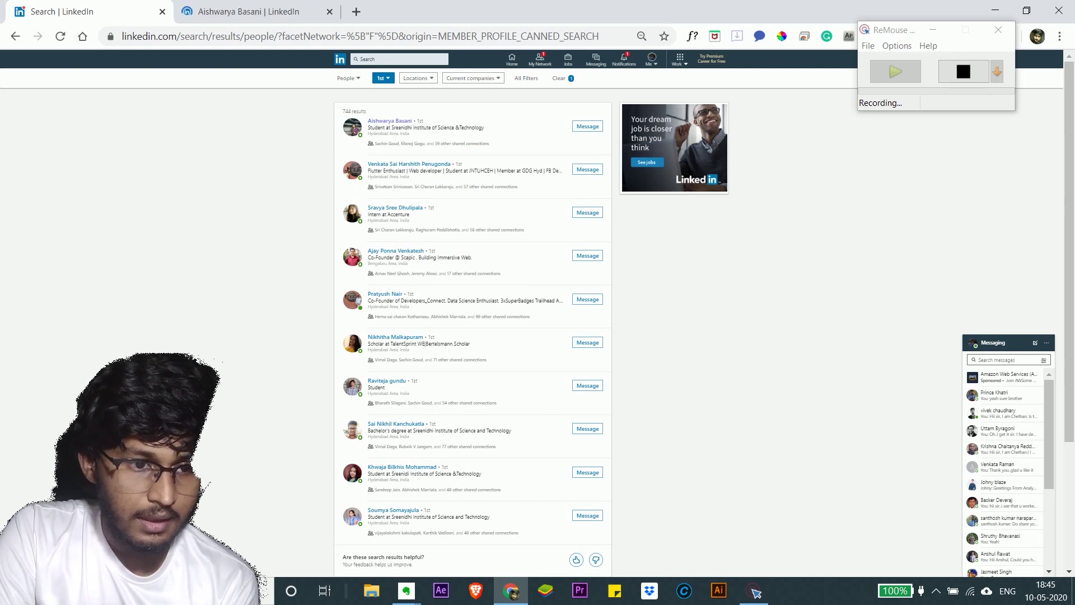
pyautogui.click(242, 7)
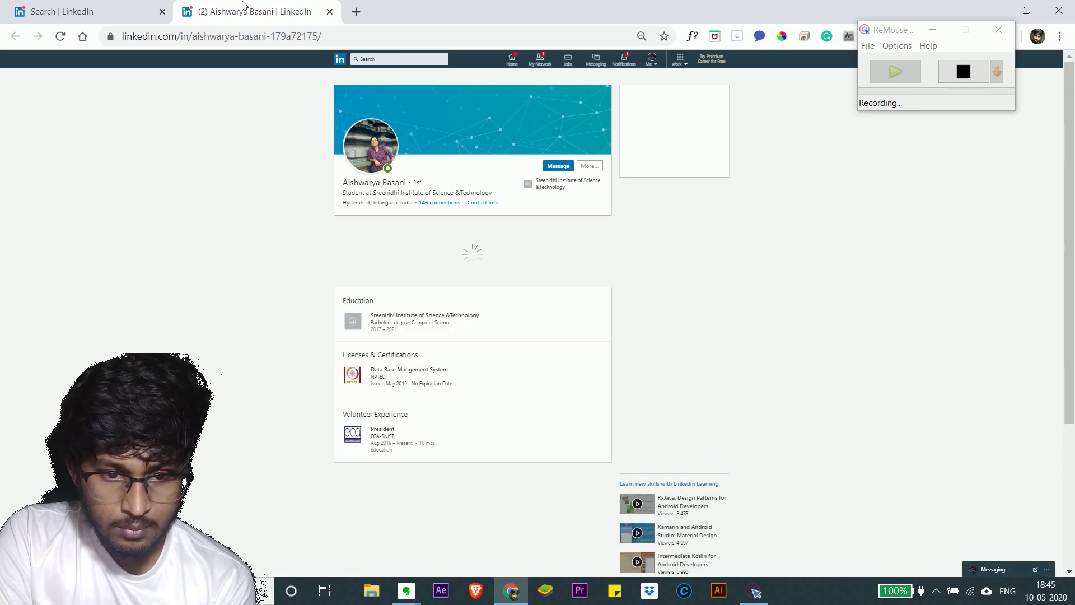
# - Paste the help-offer message to this connection, send it, and close the profile tab
pyautogui.click(564, 166)
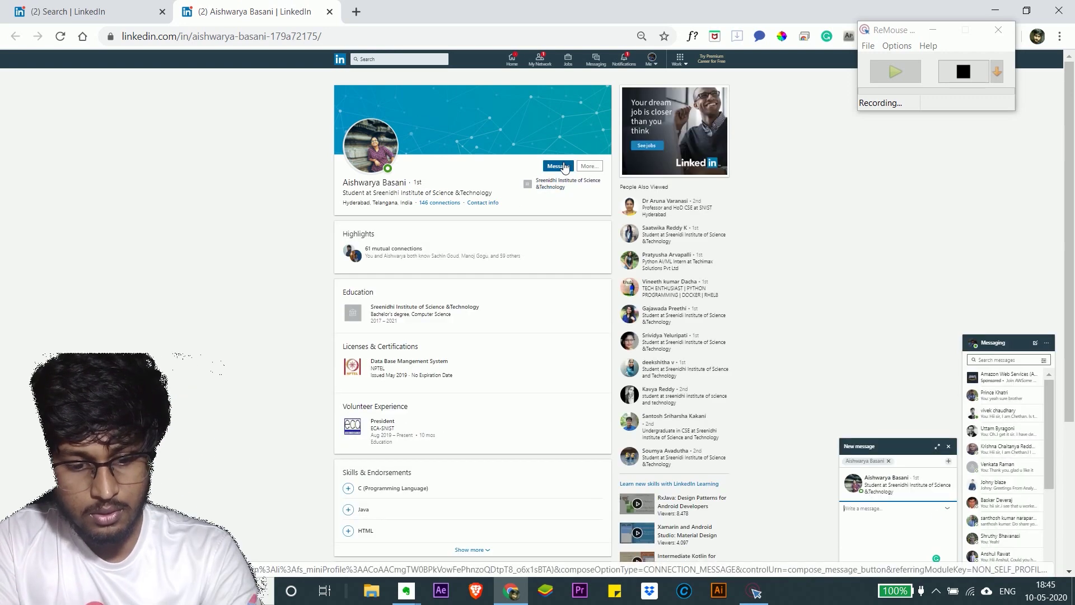
pyautogui.hotkey('ctrl', 'v')
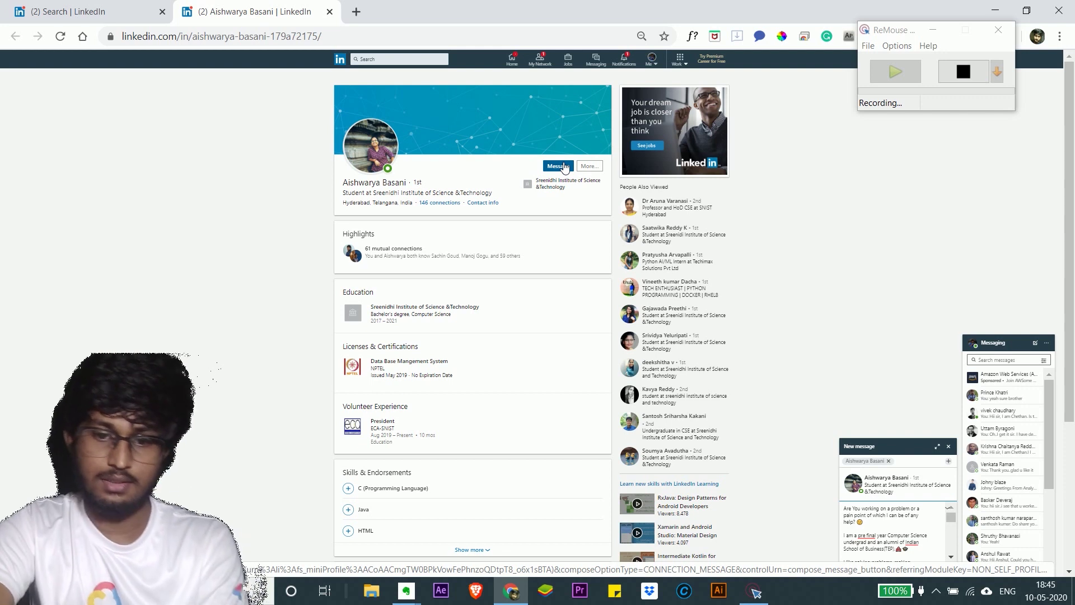
pyautogui.hotkey('ctrl', 'End')
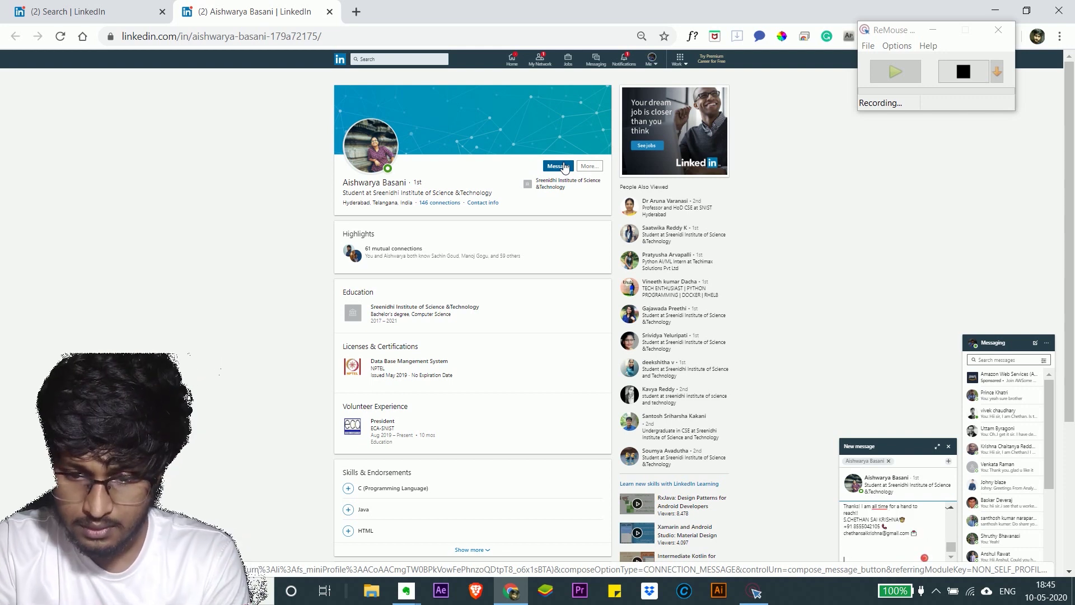
pyautogui.press('Return')
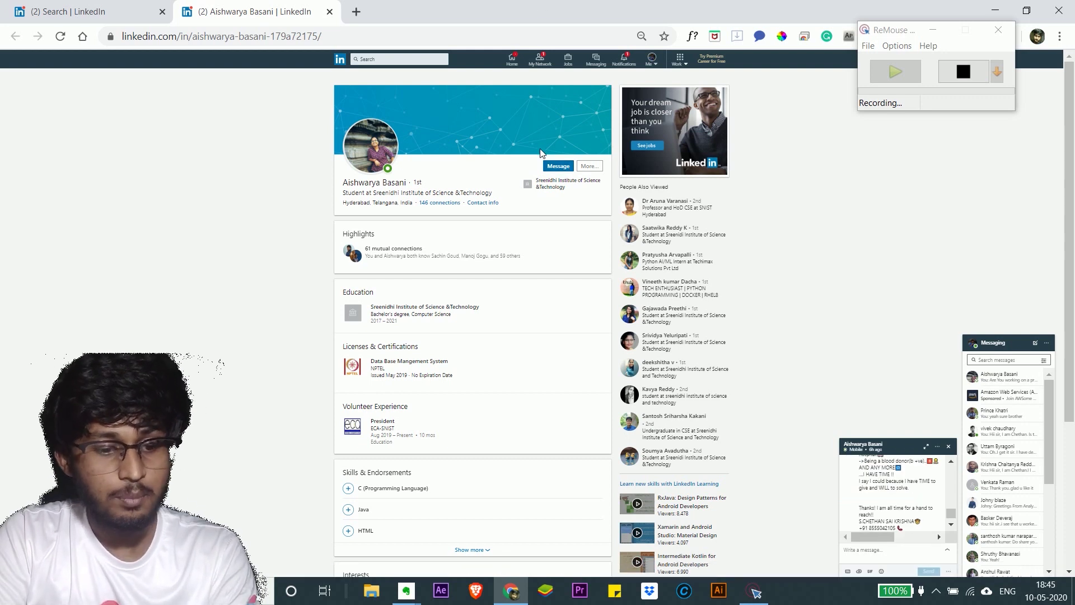
pyautogui.hotkey('ctrl', 'w')
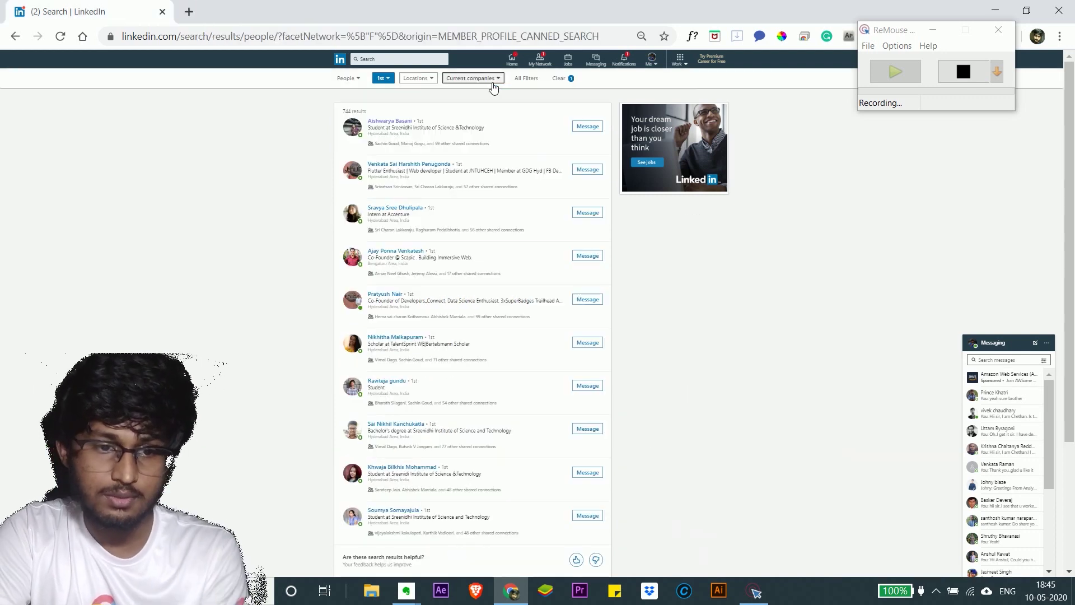
# - Open the second connection's profile in a new tab, paste and send the help-offer message, then close the tab
pyautogui.rightClick(377, 170)
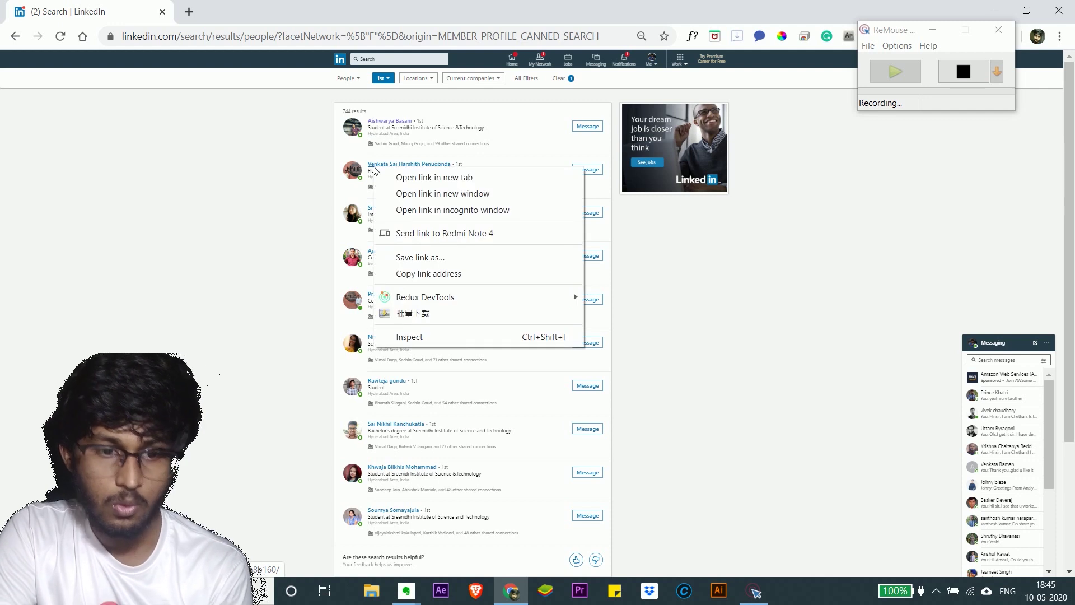
pyautogui.click(395, 176)
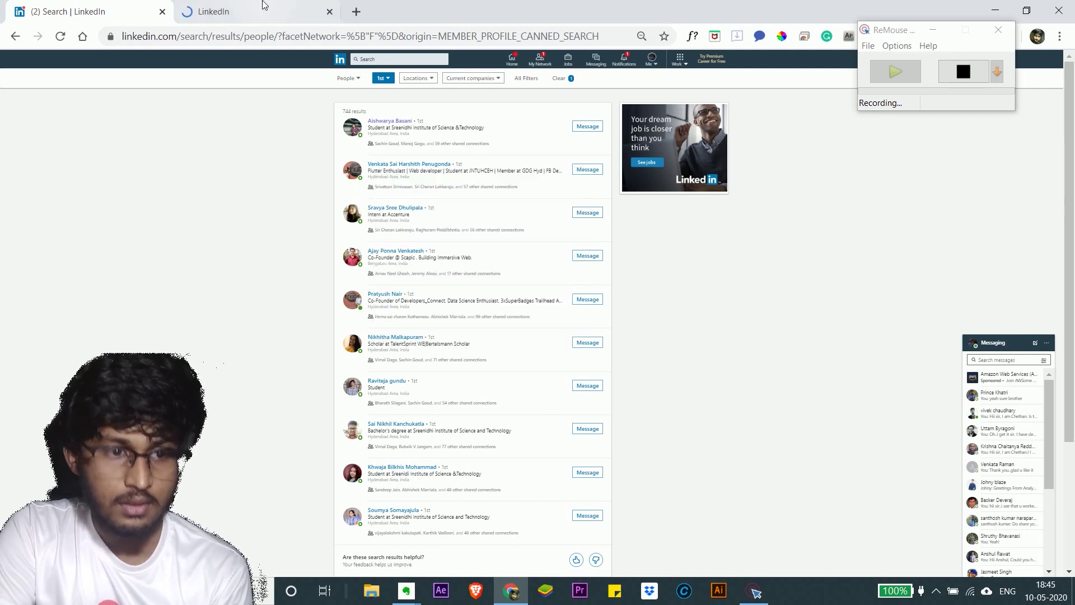
pyautogui.click(264, 15)
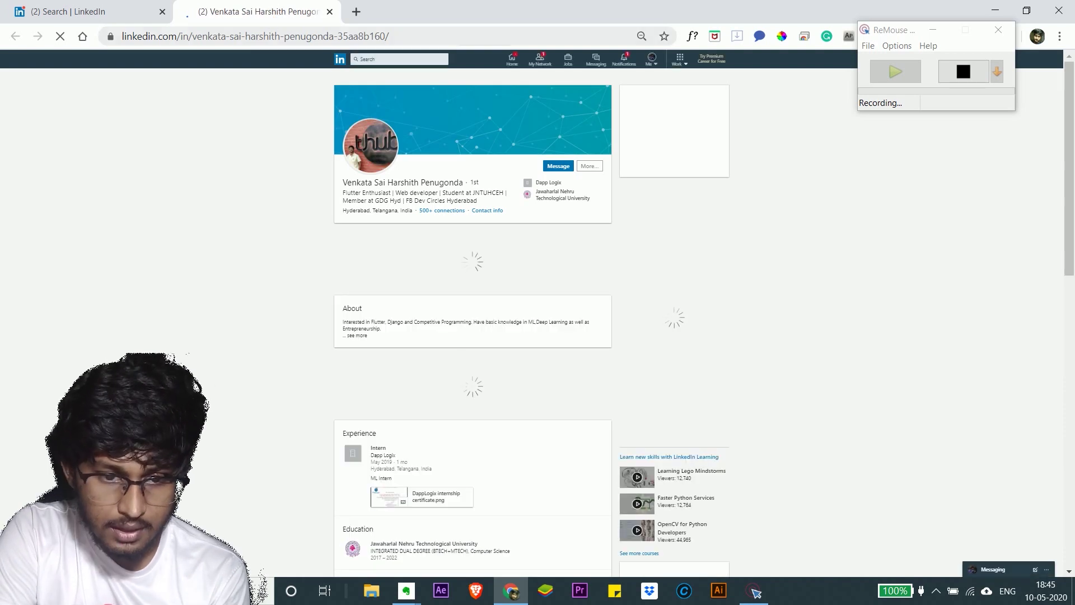
pyautogui.click(559, 168)
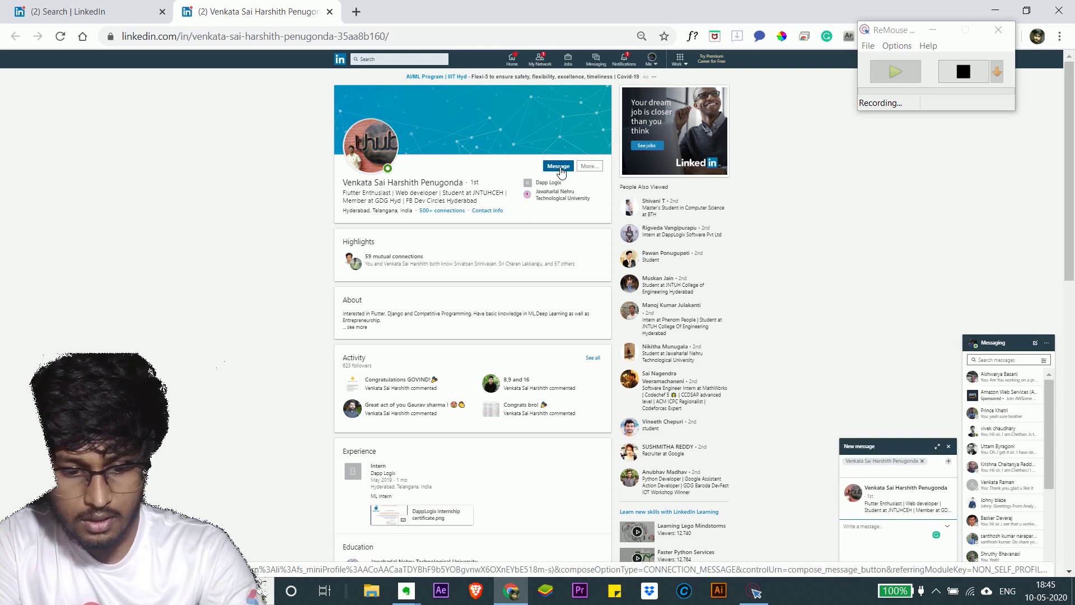
pyautogui.hotkey('ctrl', 'v')
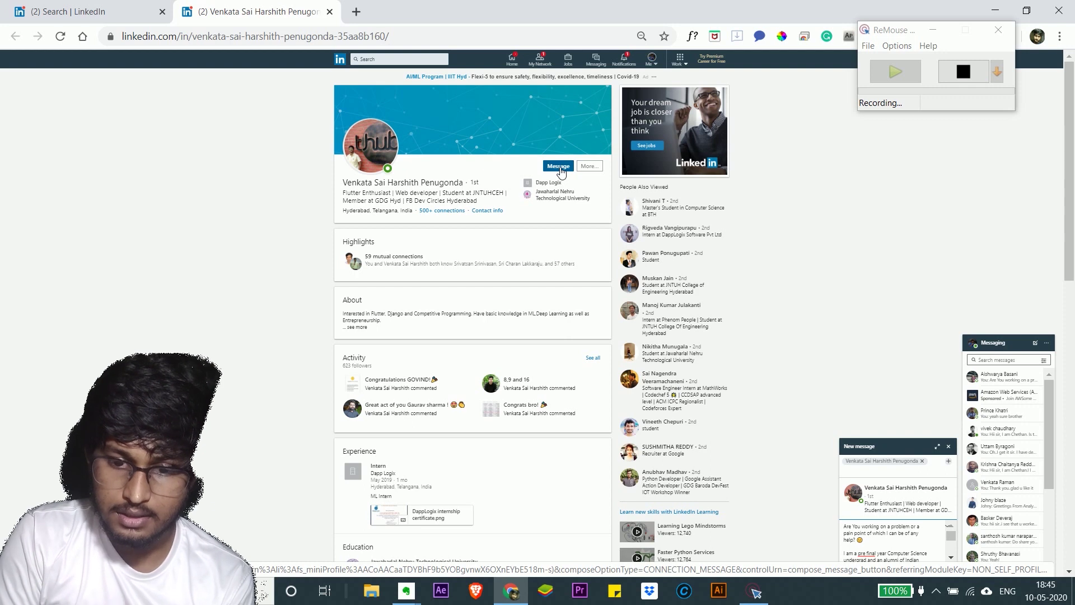
pyautogui.press('Return')
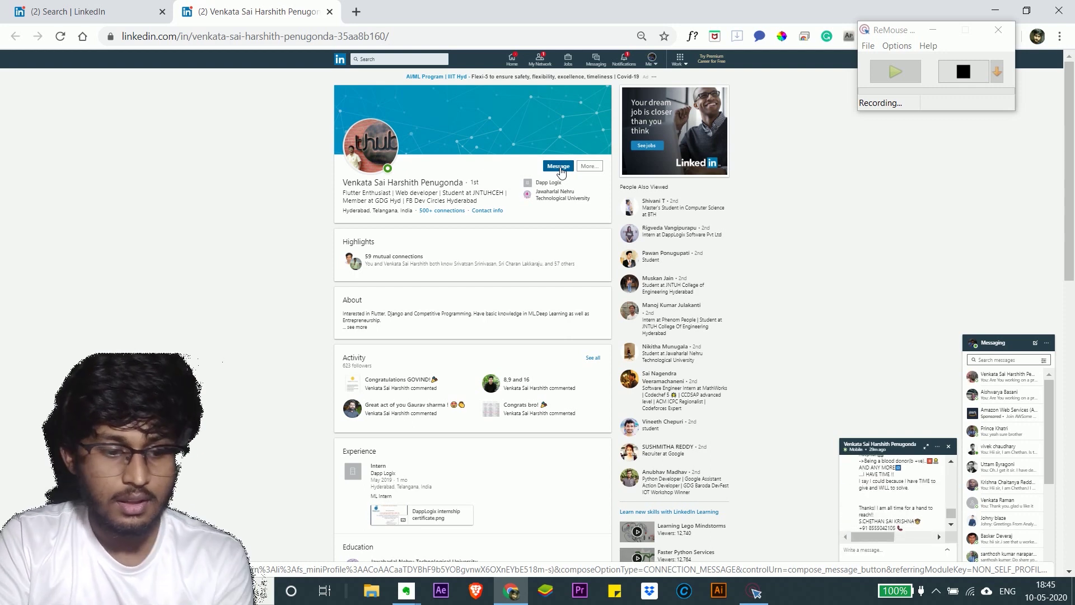
pyautogui.hotkey('ctrl', 'w')
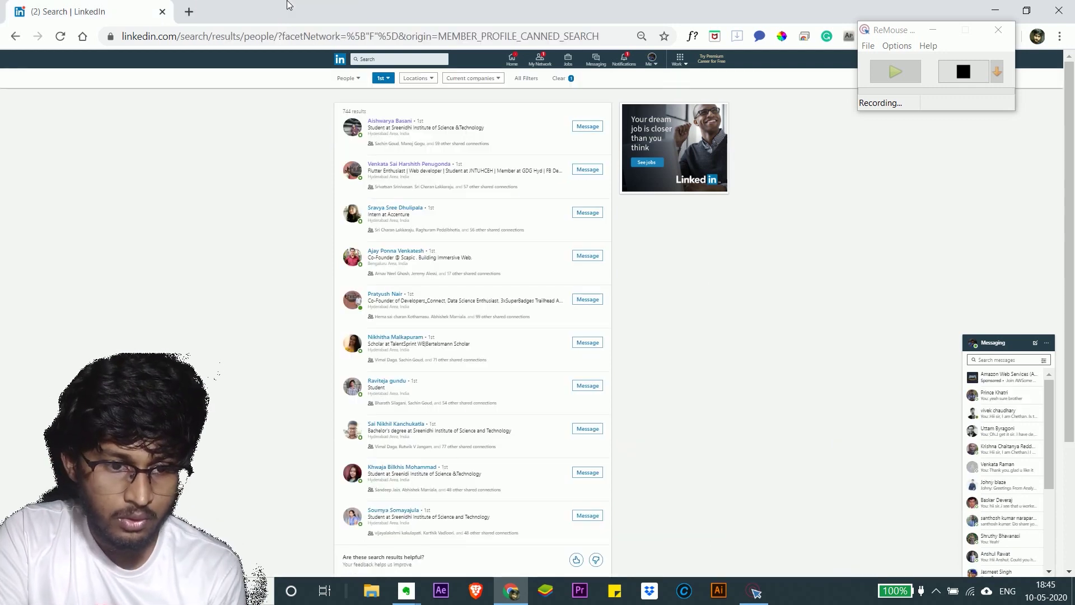
# - Open the third connection's profile in a new tab and message them the help offer
pyautogui.rightClick(372, 207)
pyautogui.click(403, 218)
pyautogui.click(252, 7)
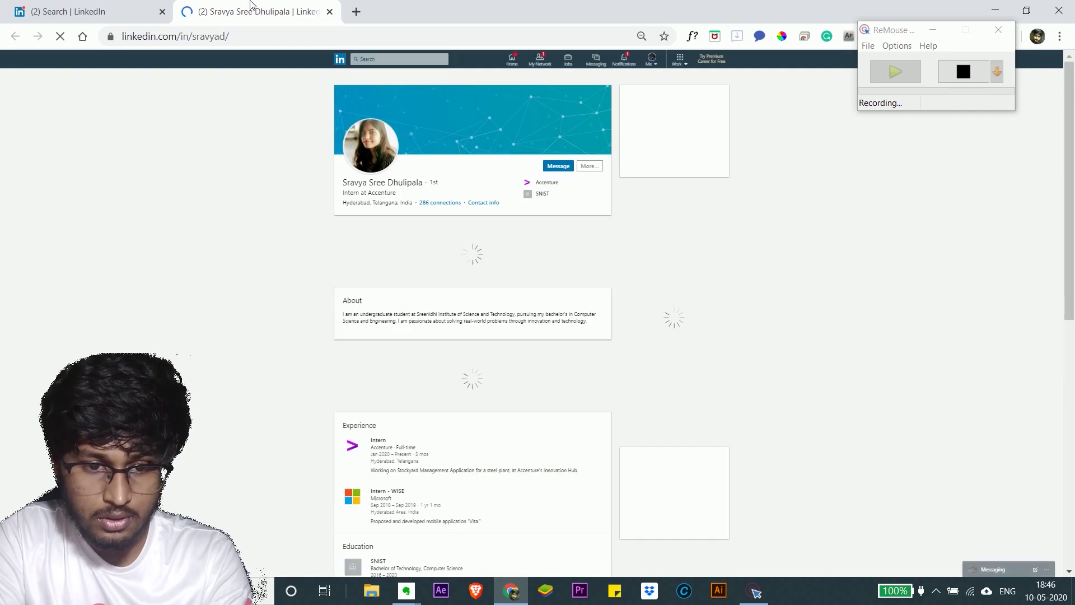
pyautogui.click(664, 235)
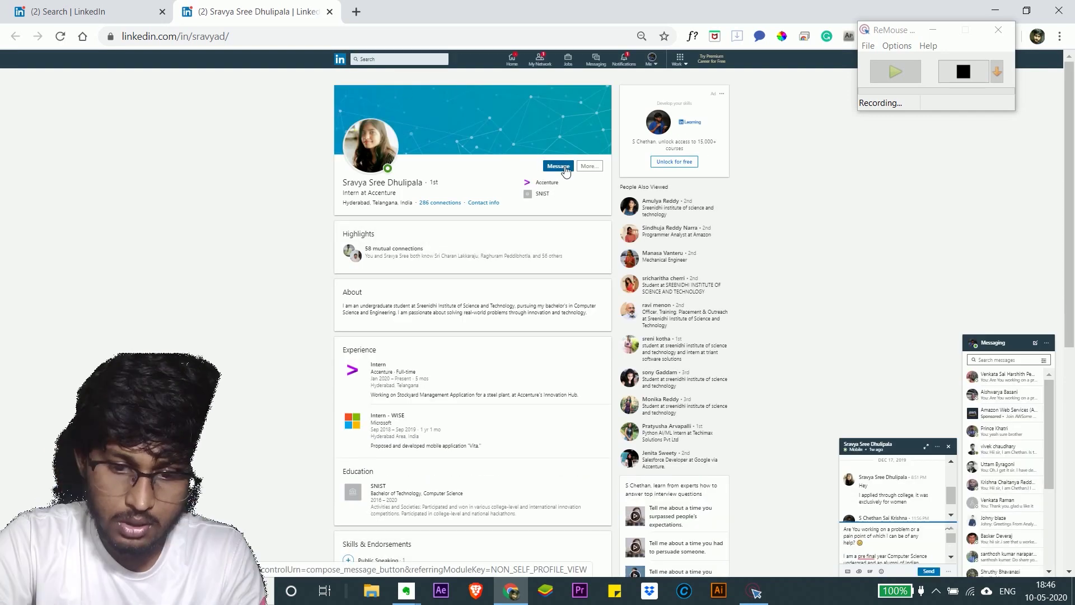
pyautogui.click(772, 511)
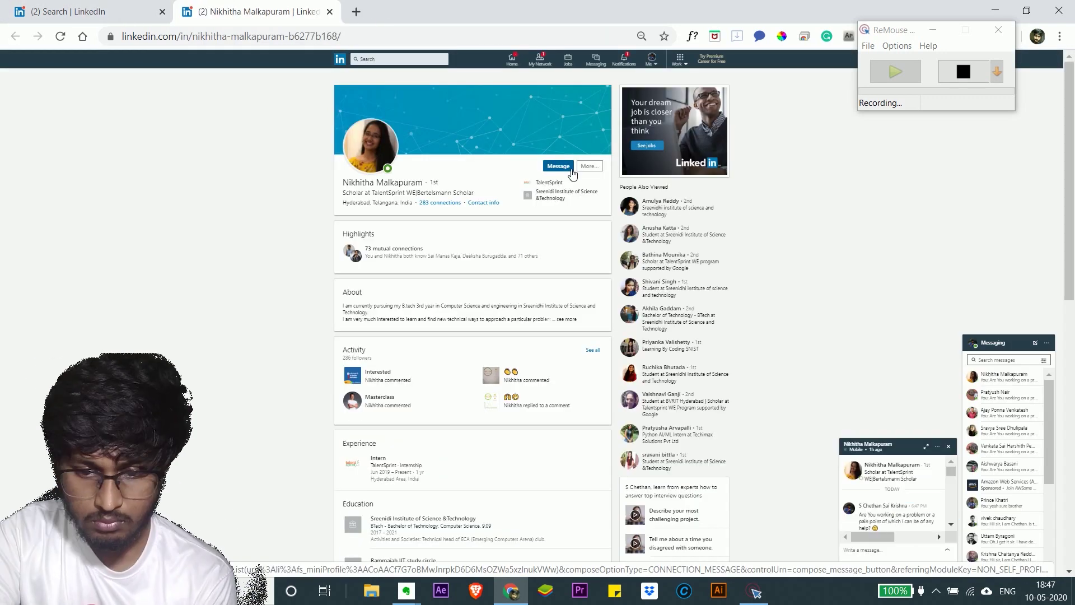
# - Close the finished profile, repeat for the next listed connection, and end on the results list
pyautogui.click(331, 12)
pyautogui.click(330, 11)
pyautogui.click(252, 12)
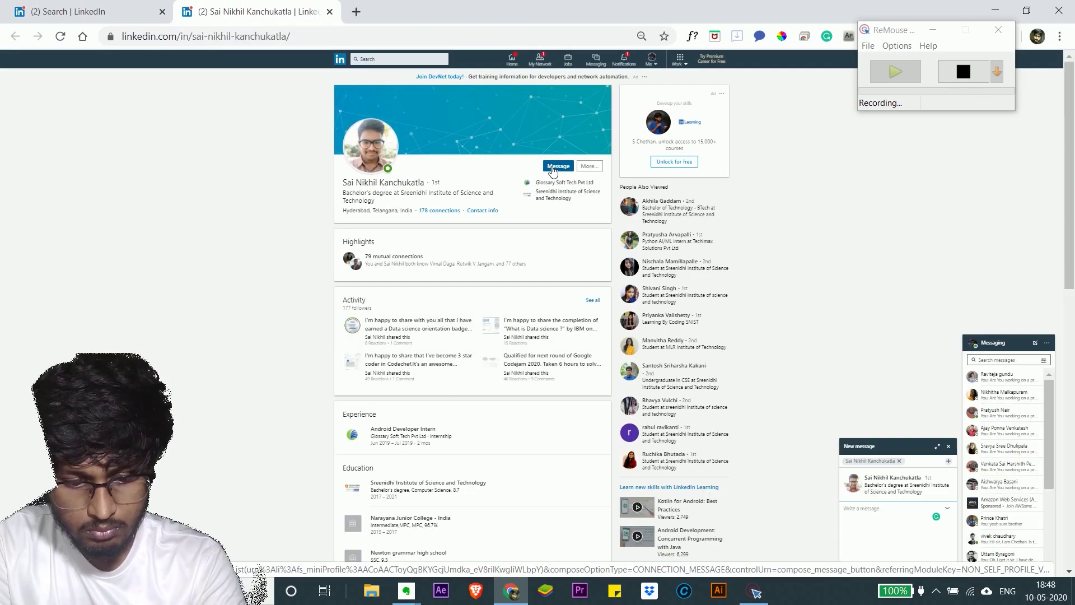
pyautogui.rightClick(409, 332)
pyautogui.click(454, 338)
pyautogui.hotkey('ctrl', 'w')
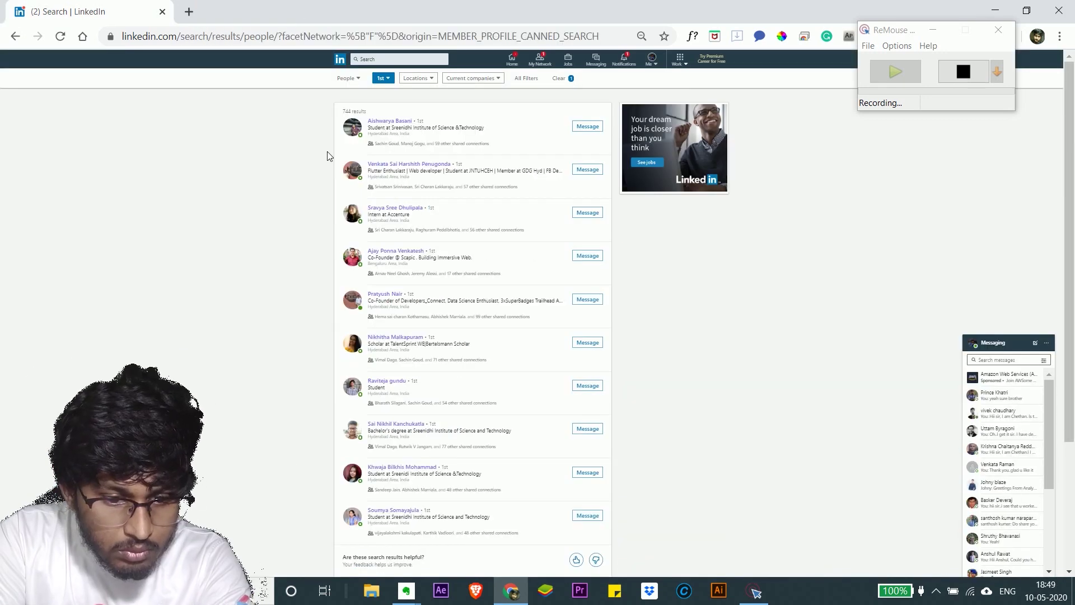
# - Scroll down to page 2 of the 744 connection results, then stop the ReMouse recording
pyautogui.scroll(-1, 408, 232)
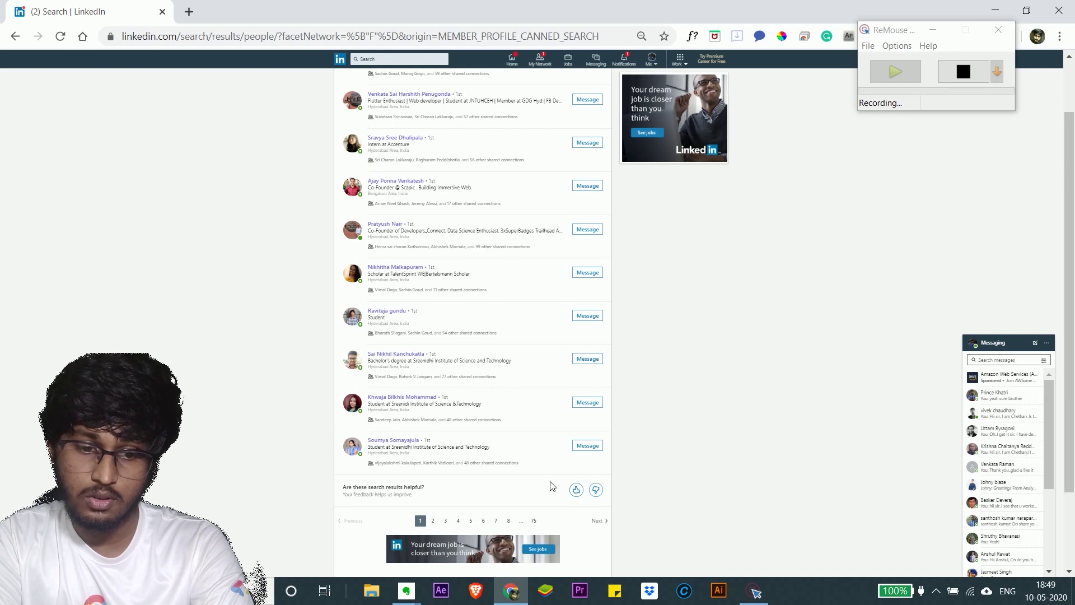
pyautogui.click(599, 521)
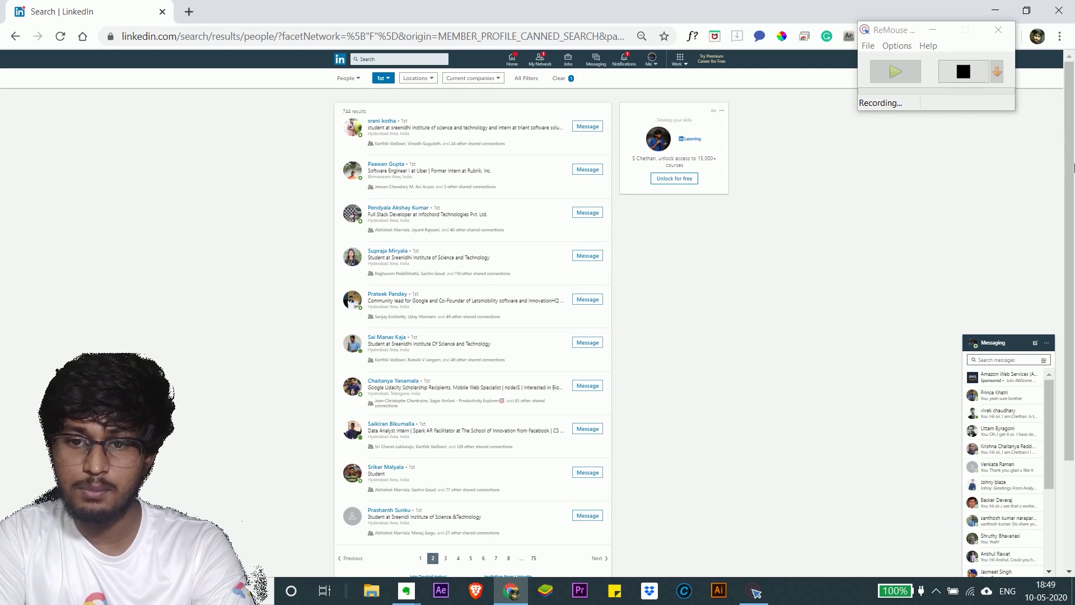
pyautogui.click(964, 72)
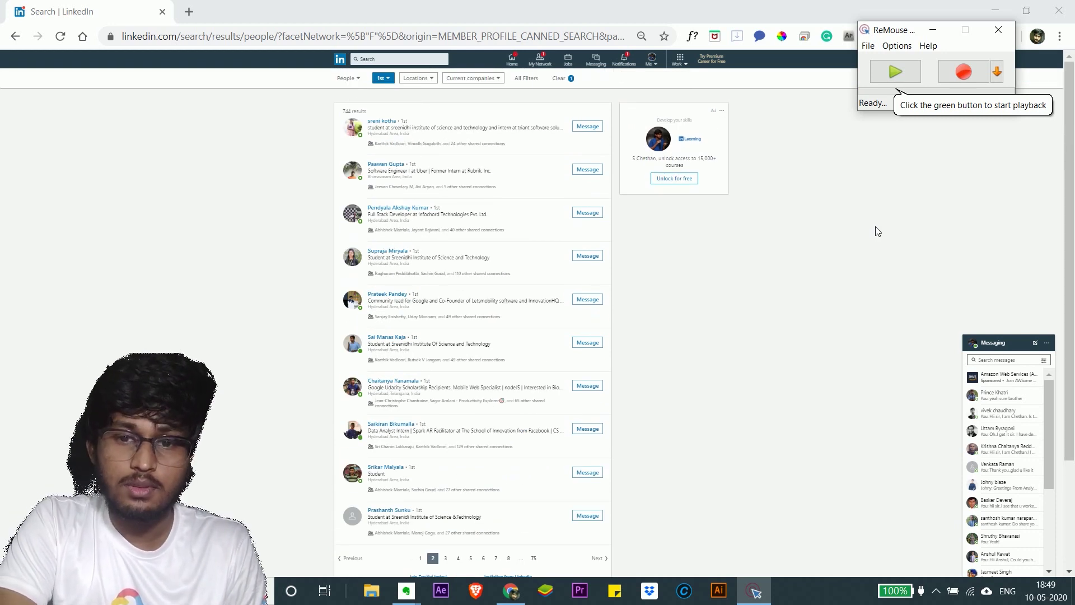
# - Start the ReMouse replay, which opens the first page-2 connection's profile in a new tab
pyautogui.click(895, 73)
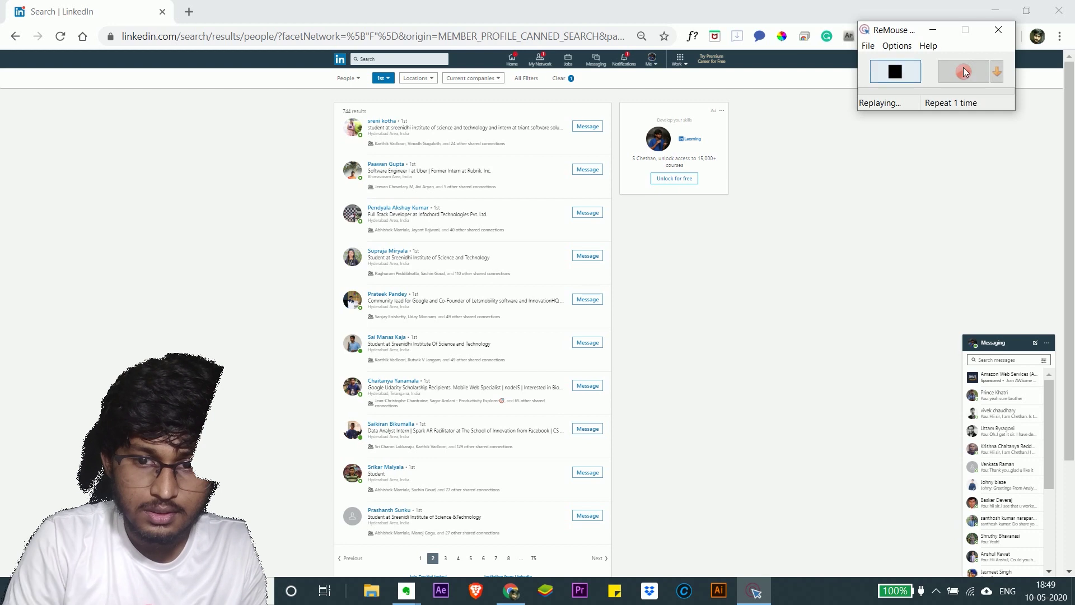
pyautogui.rightClick(378, 122)
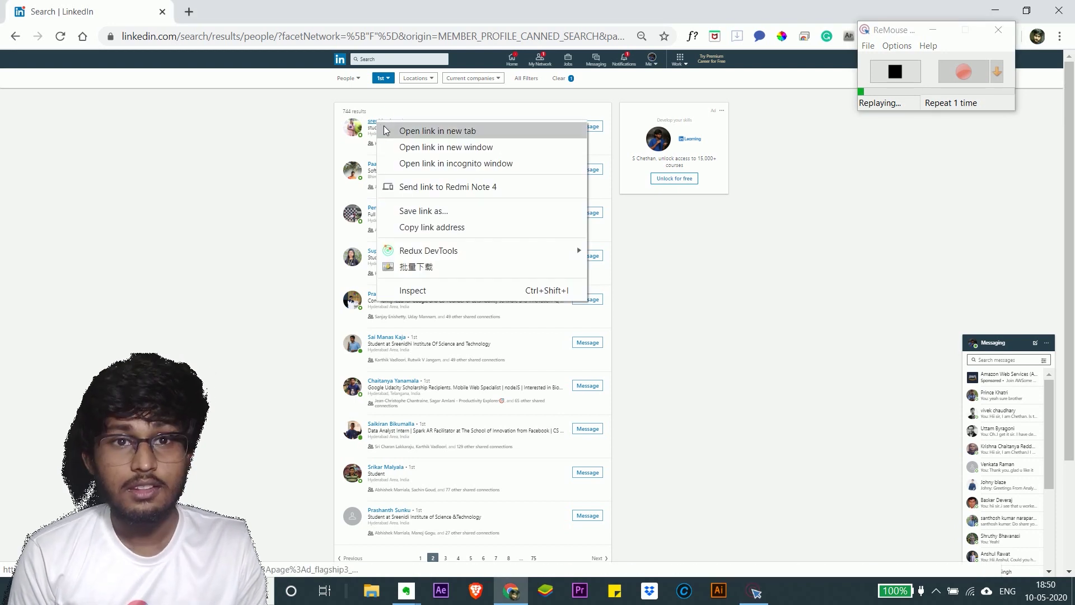
pyautogui.click(386, 130)
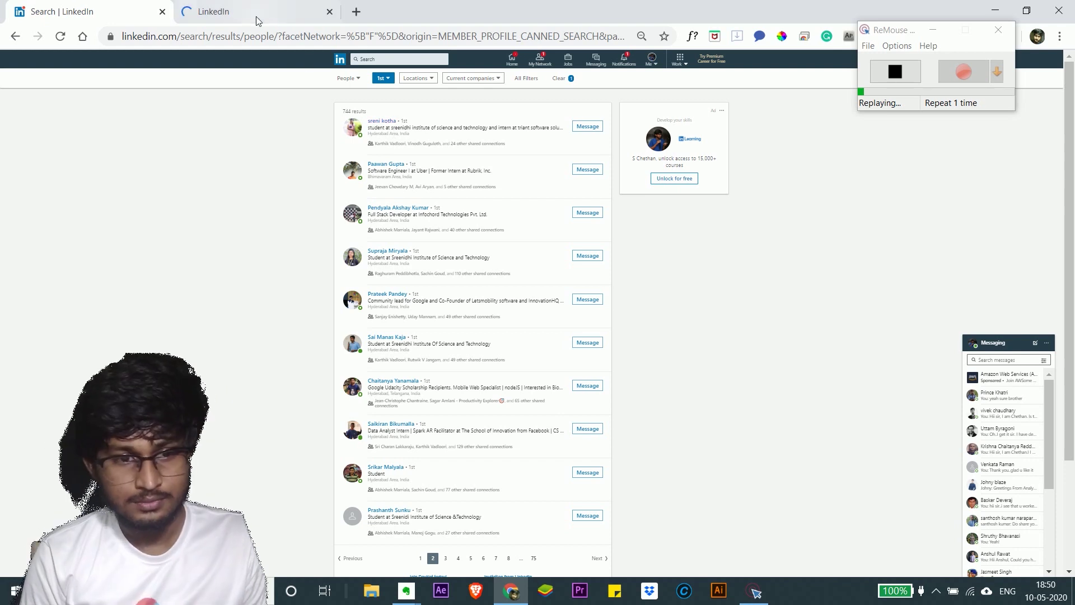
pyautogui.click(244, 5)
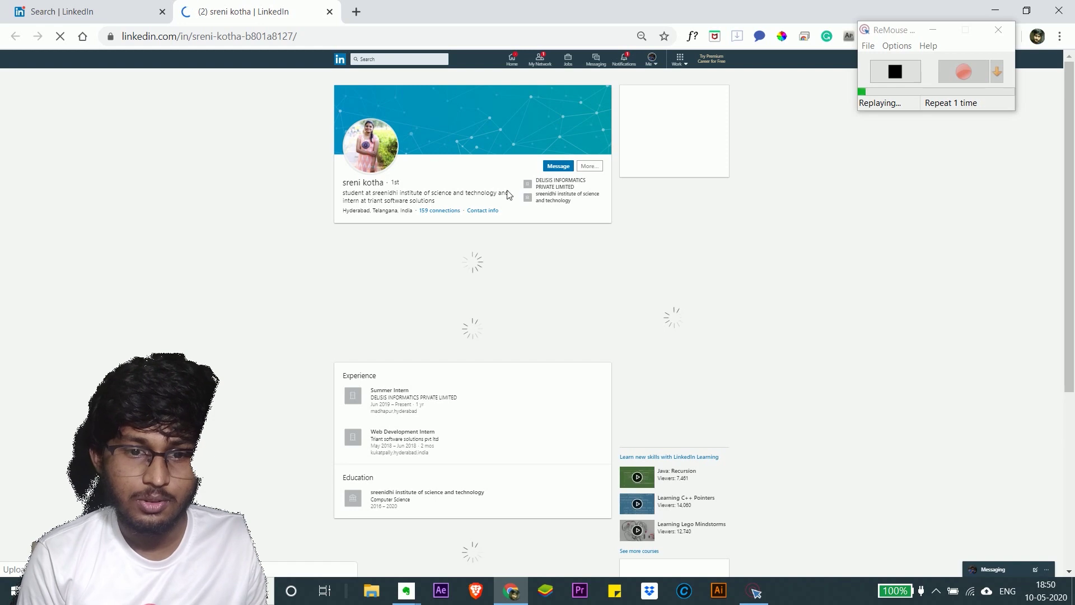
# - Paste the help-offer message into a new message, send it, and close the profile tab
pyautogui.click(564, 166)
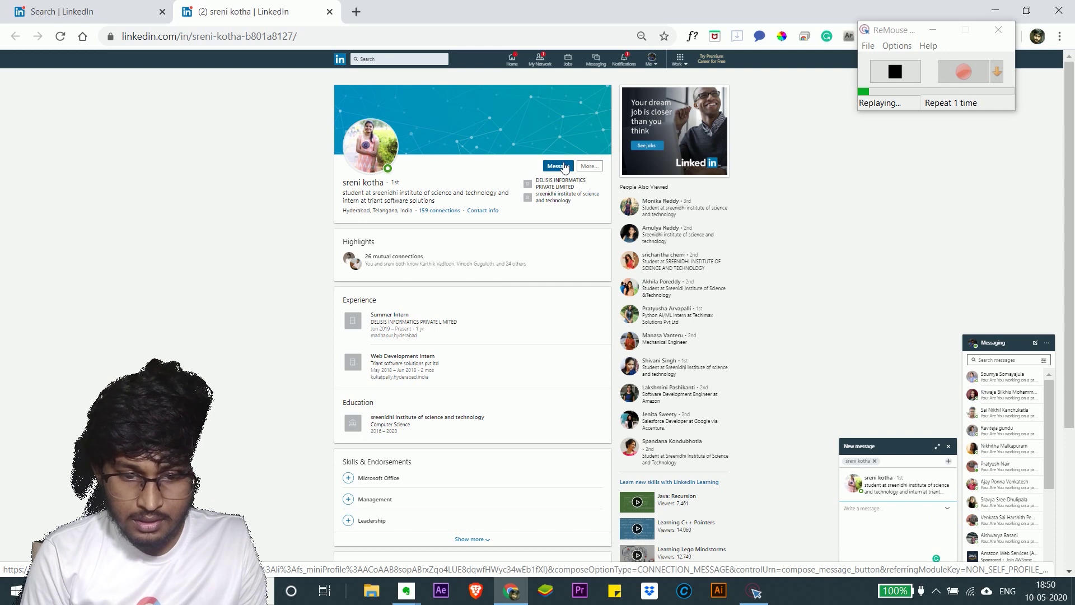
pyautogui.hotkey('ctrl', 'v')
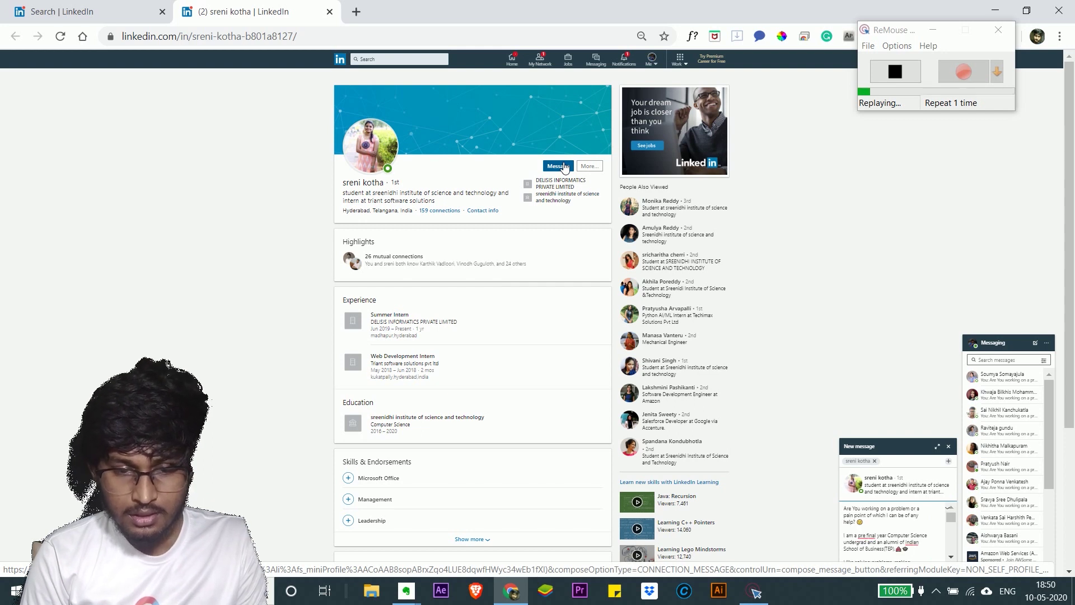
pyautogui.press('Return')
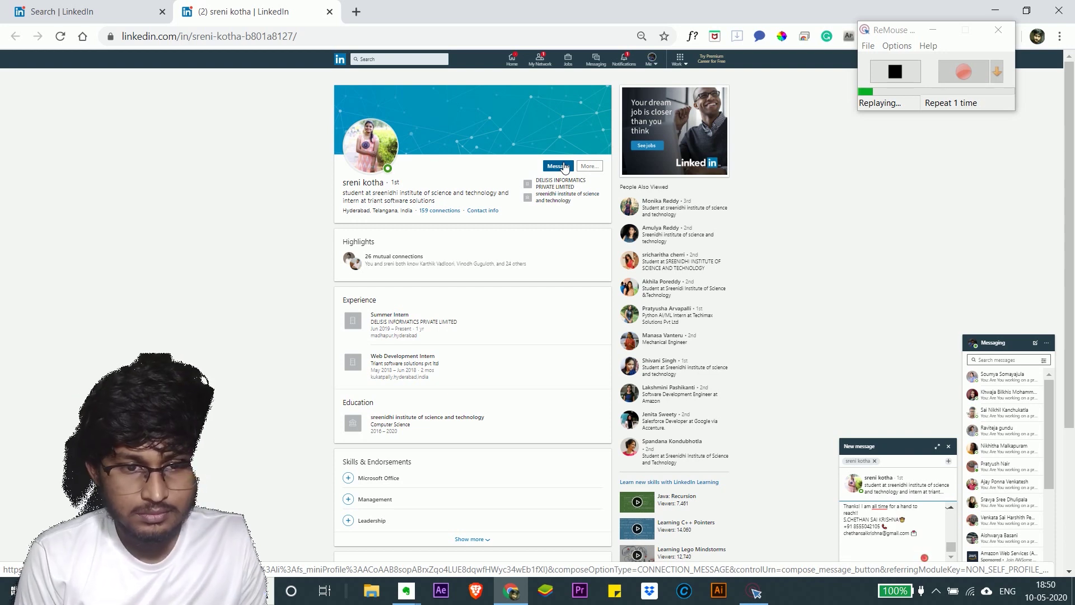
pyautogui.press('Return')
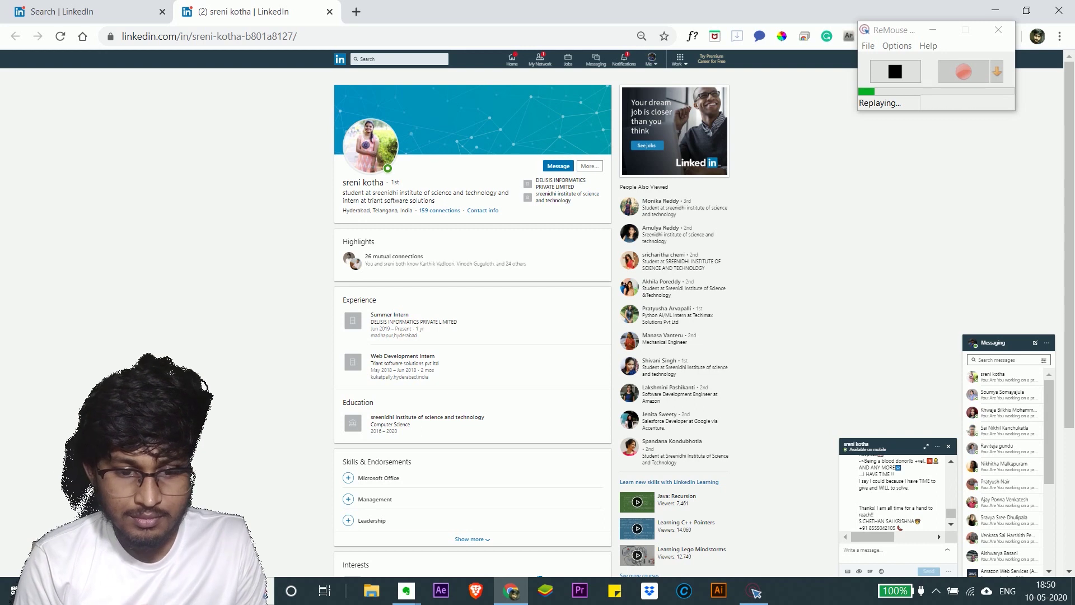
pyautogui.hotkey('ctrl', 'w')
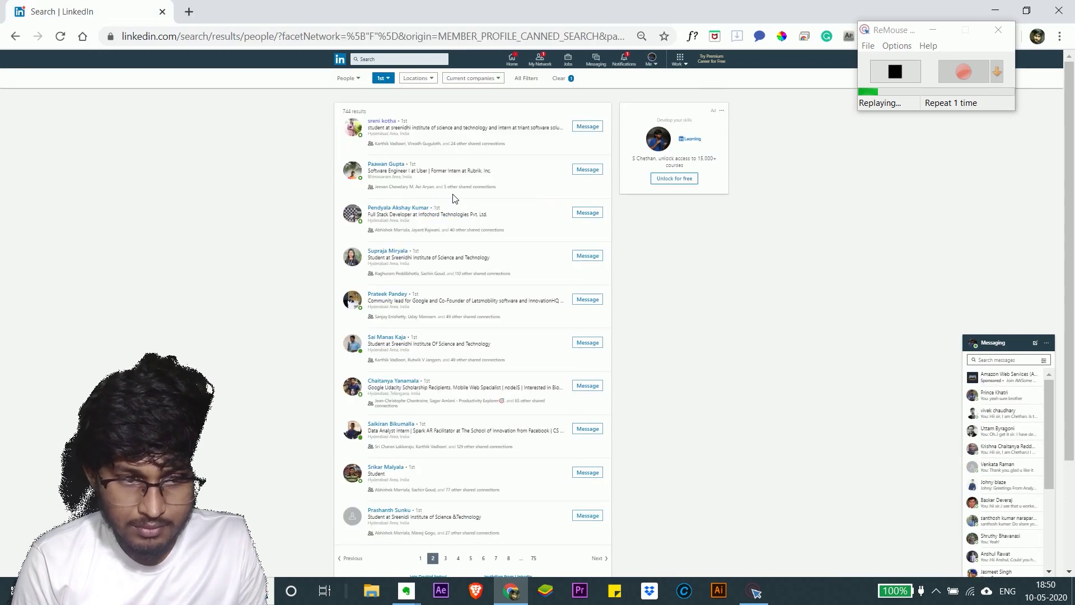
# - Replay opens the second page-2 connection's profile in a new tab and starts a message
pyautogui.rightClick(377, 168)
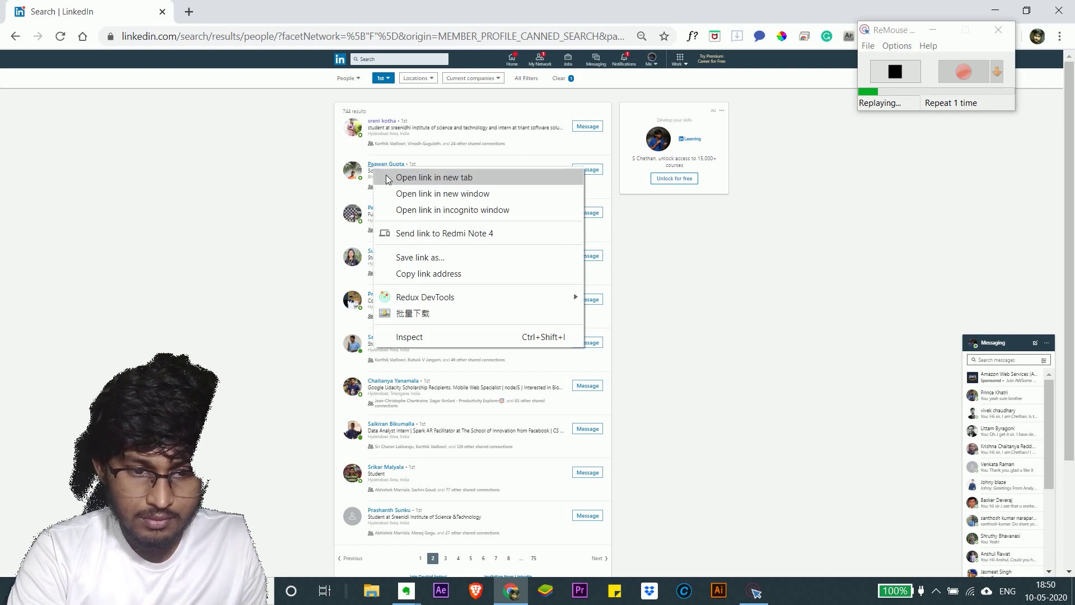
pyautogui.click(392, 177)
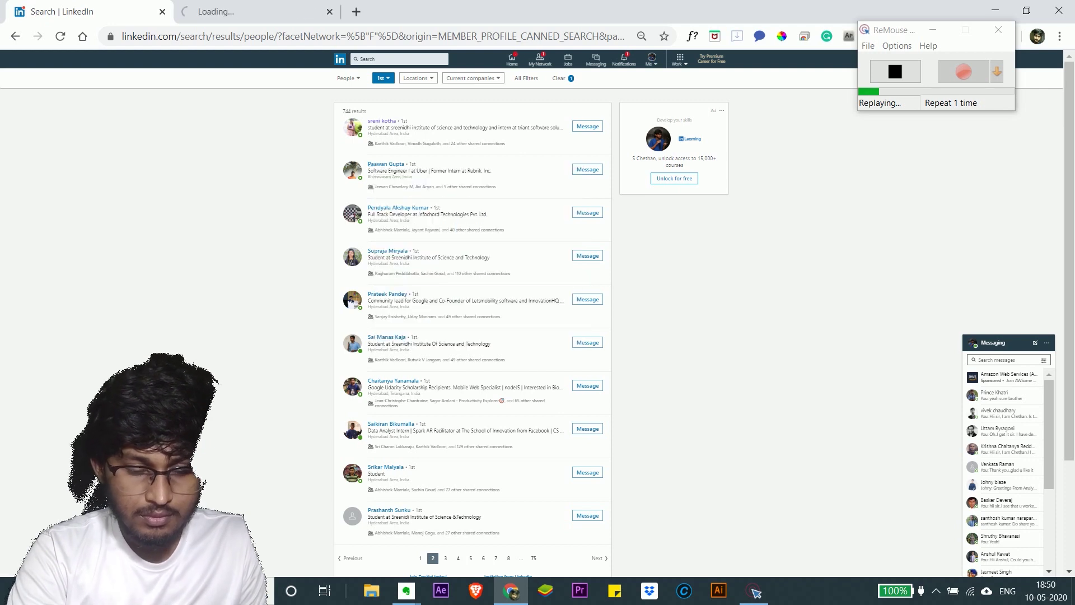
pyautogui.click(263, 12)
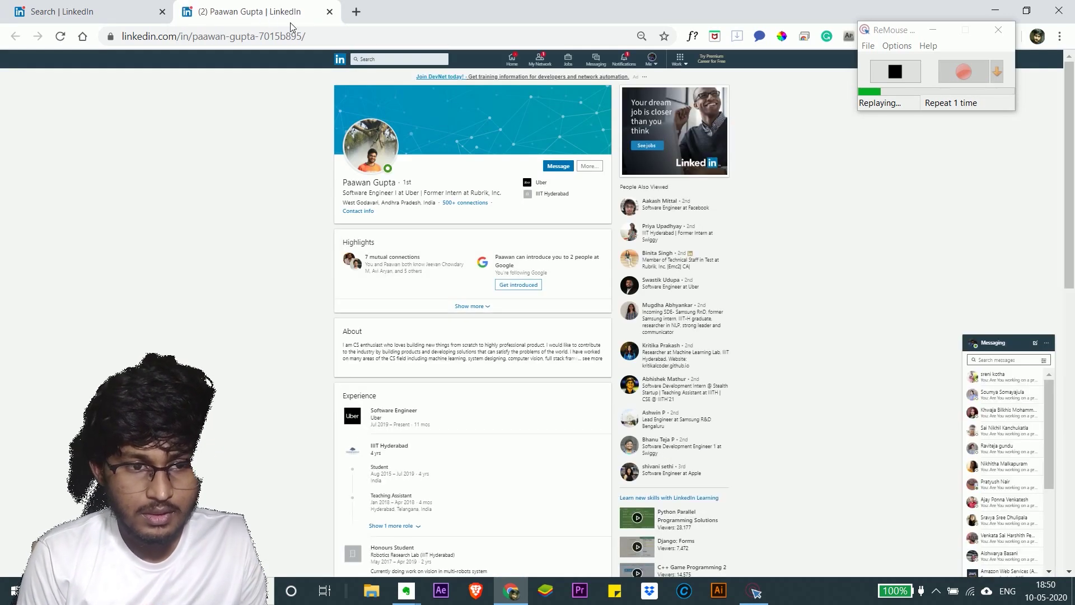
pyautogui.click(562, 168)
# - Let the replay repeatedly switch between tabs and reopen the profile's Message box
pyautogui.click(157, 5)
pyautogui.click(372, 125)
pyautogui.click(559, 166)
pyautogui.click(157, 6)
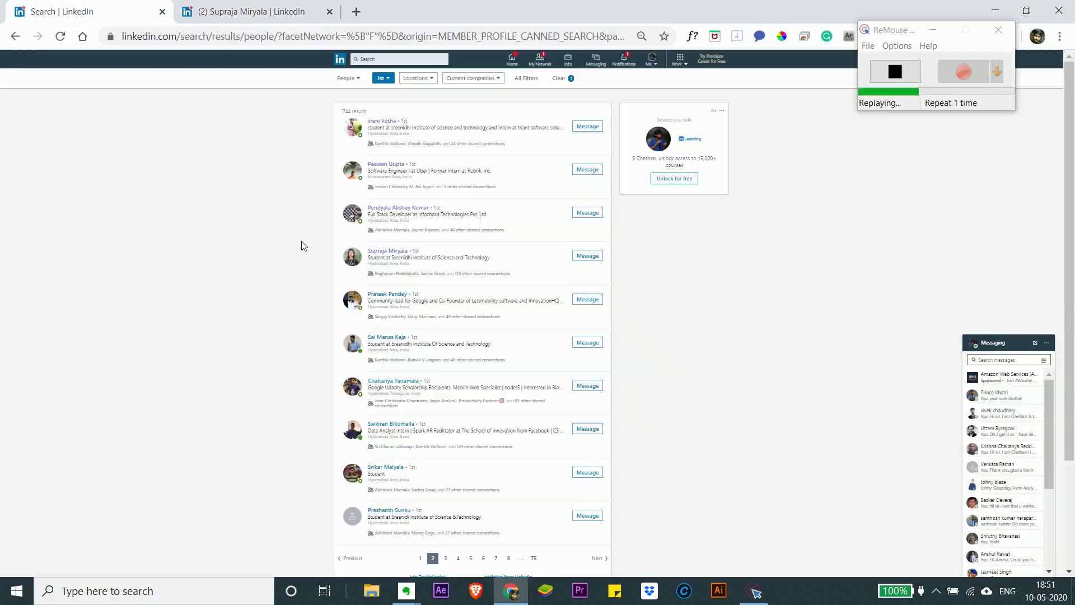
pyautogui.click(372, 168)
pyautogui.click(558, 168)
pyautogui.click(231, 9)
pyautogui.click(559, 165)
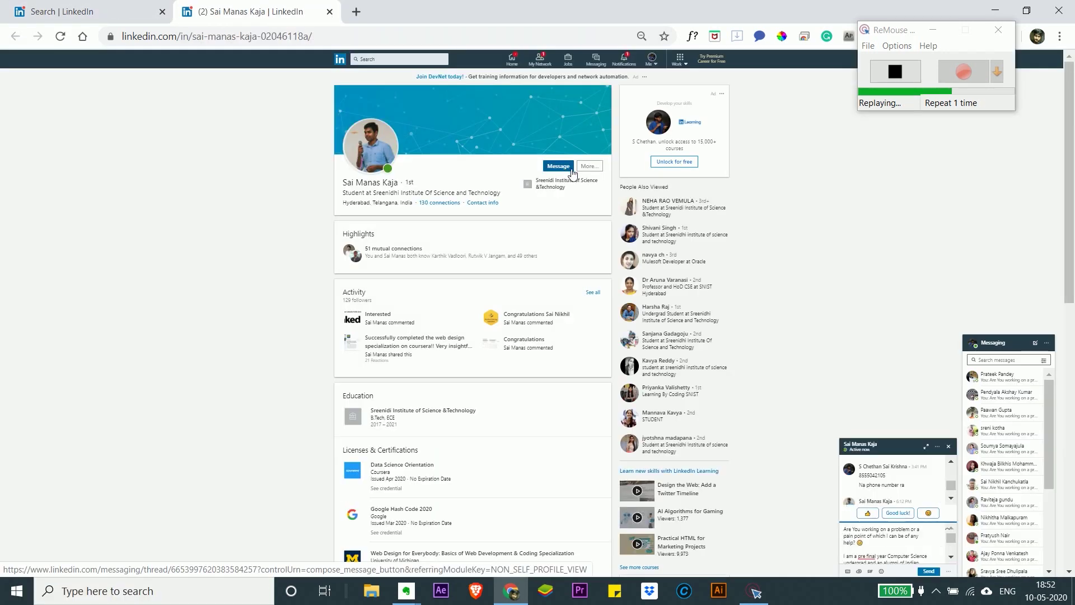
pyautogui.click(156, 6)
pyautogui.click(329, 12)
pyautogui.click(230, 9)
pyautogui.click(558, 166)
pyautogui.click(330, 11)
pyautogui.click(390, 424)
pyautogui.click(230, 10)
pyautogui.click(559, 166)
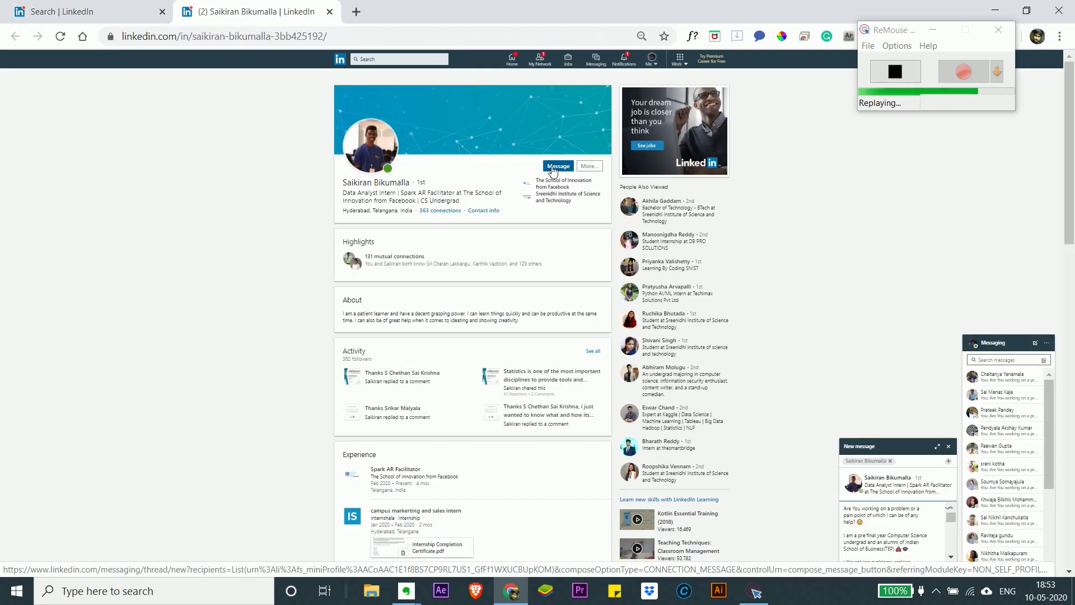
pyautogui.click(329, 11)
pyautogui.click(231, 10)
pyautogui.click(559, 166)
pyautogui.click(330, 11)
pyautogui.click(230, 10)
pyautogui.click(558, 165)
pyautogui.click(329, 12)
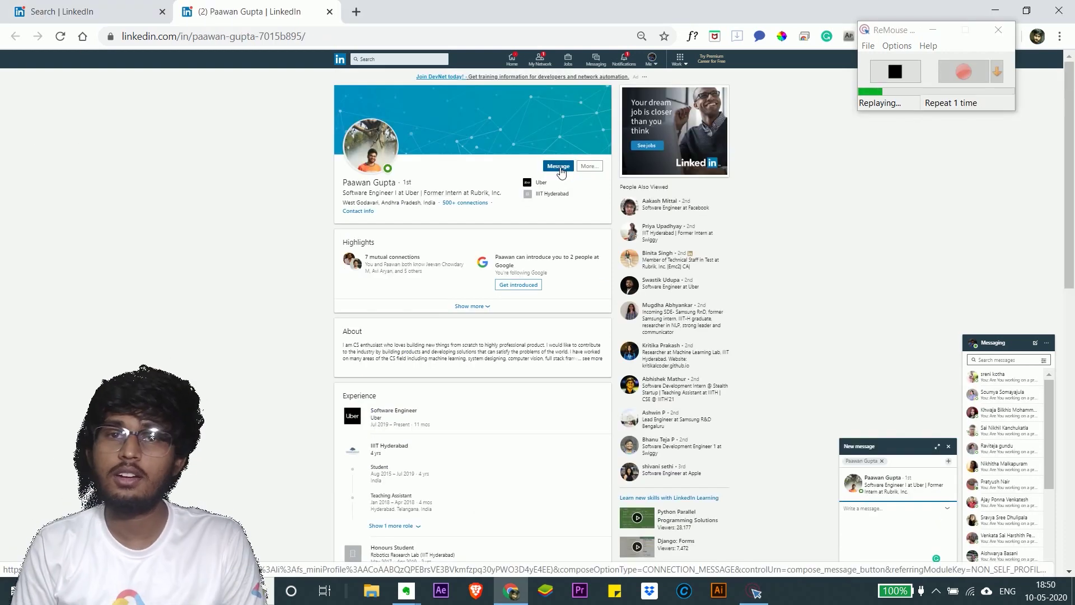
# - Paste and send the help-offer message, then close the profile tab
pyautogui.hotkey('ctrl', 'v')
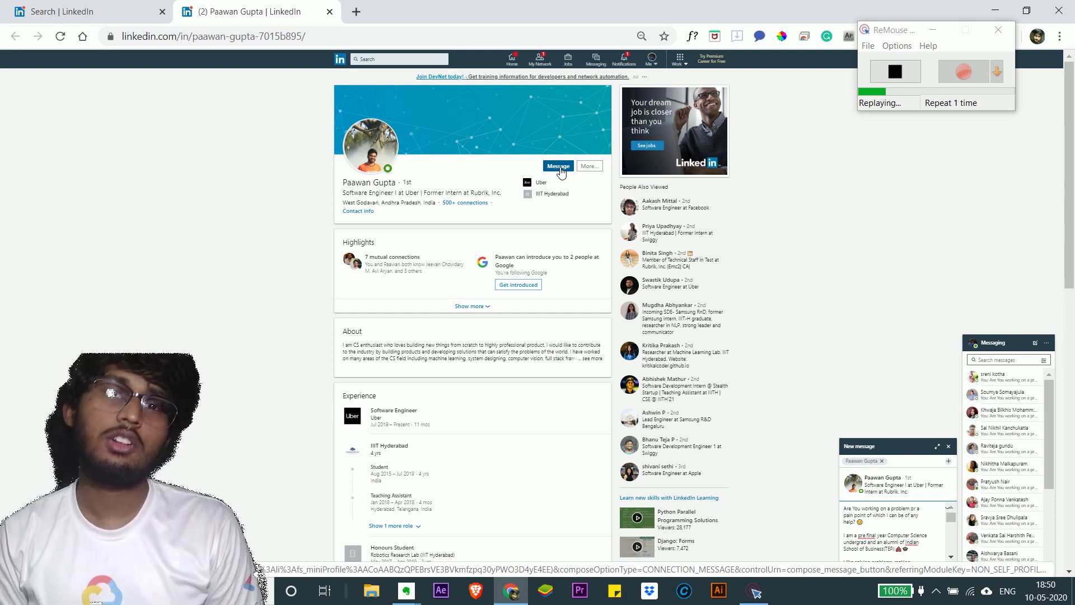
pyautogui.press('Return')
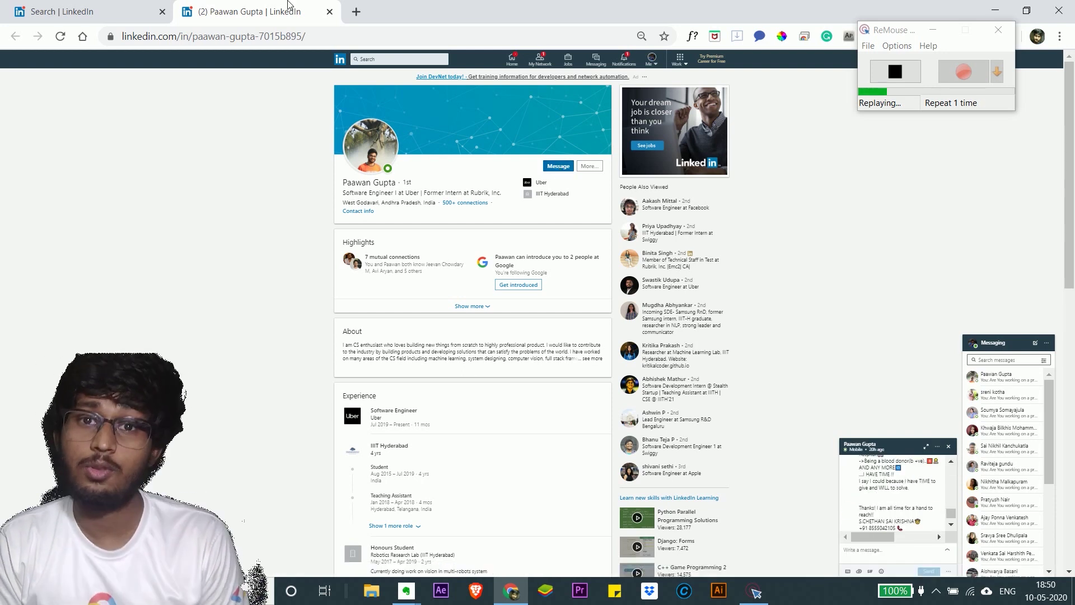
pyautogui.hotkey('ctrl', 'w')
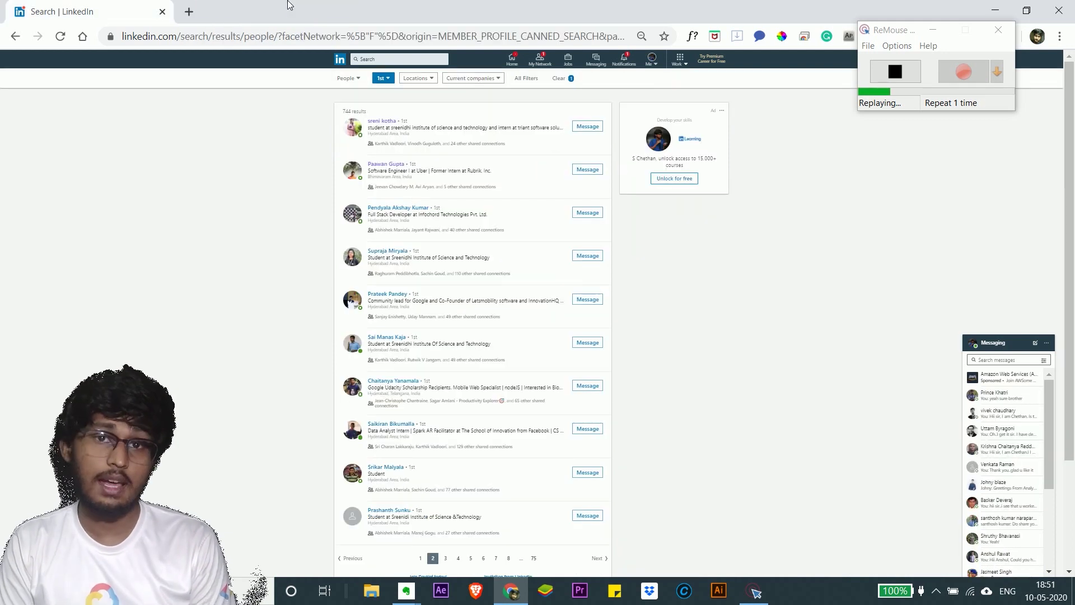